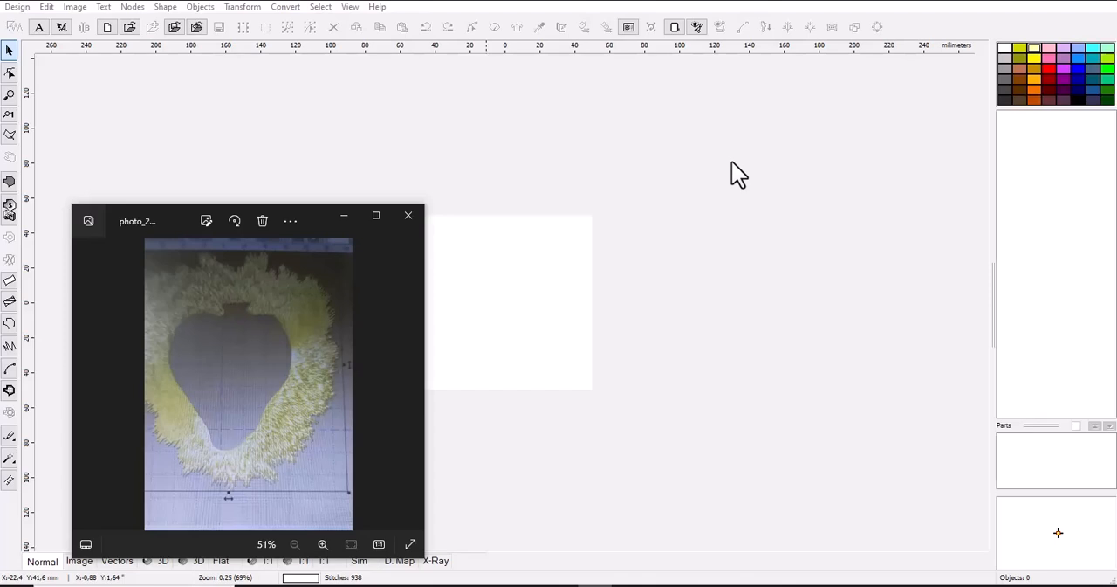
Examine the enlarged reference photo of the furry heart-shaped border, and return to the embroidery design window
{"action": "left_click", "coordinate": [376, 215]}
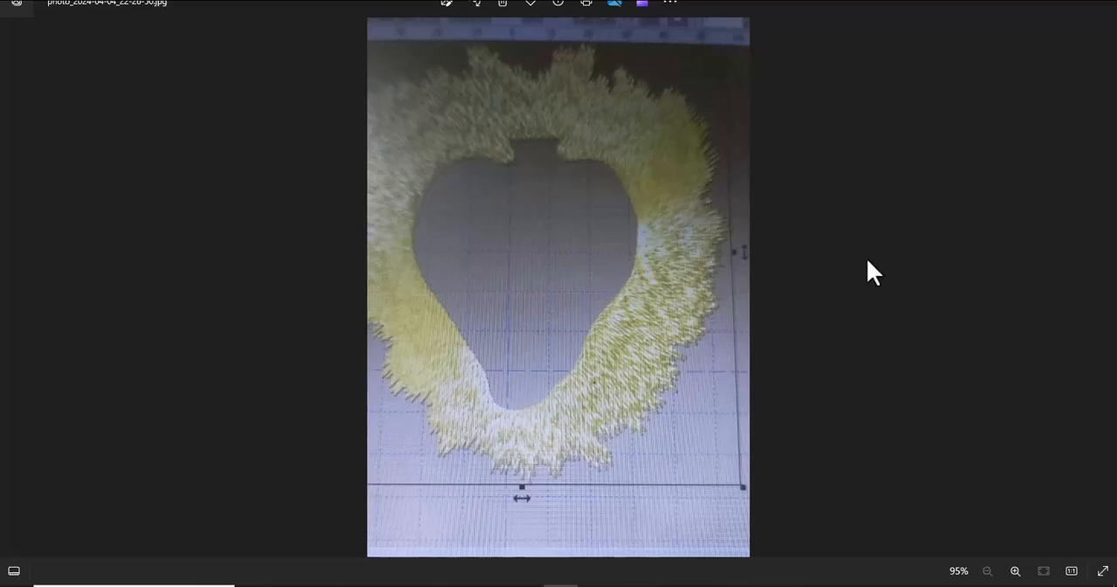
{"action": "key", "text": "alt+Tab"}
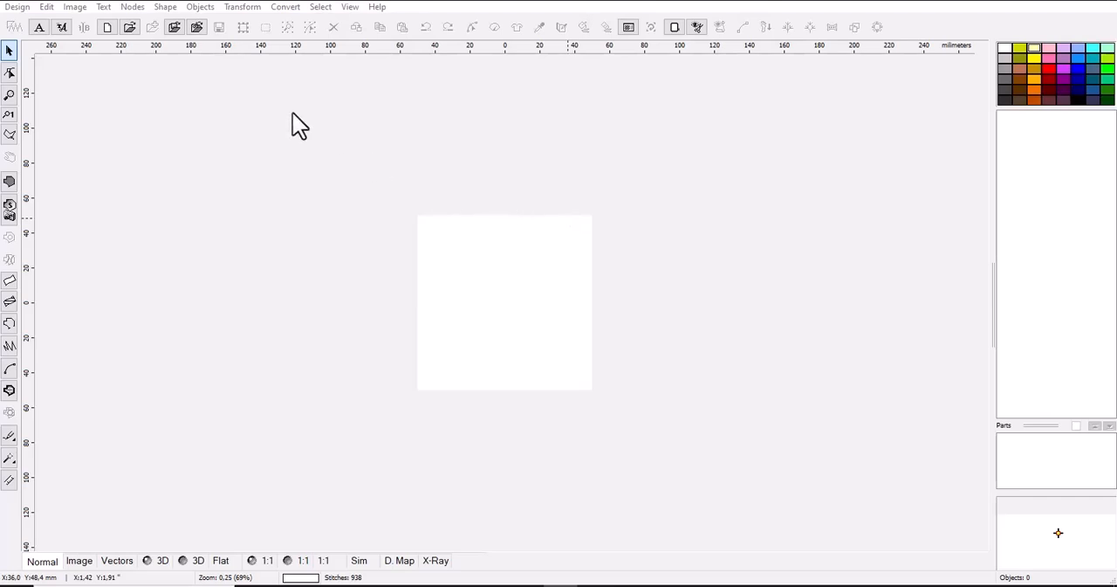
Apply the Babylock, Bernina, Brother, Viking hoop size of 100 x 100 mm in the preferences
{"action": "scroll", "coordinate": [515, 271], "scroll_direction": "up", "scroll_amount": 1}
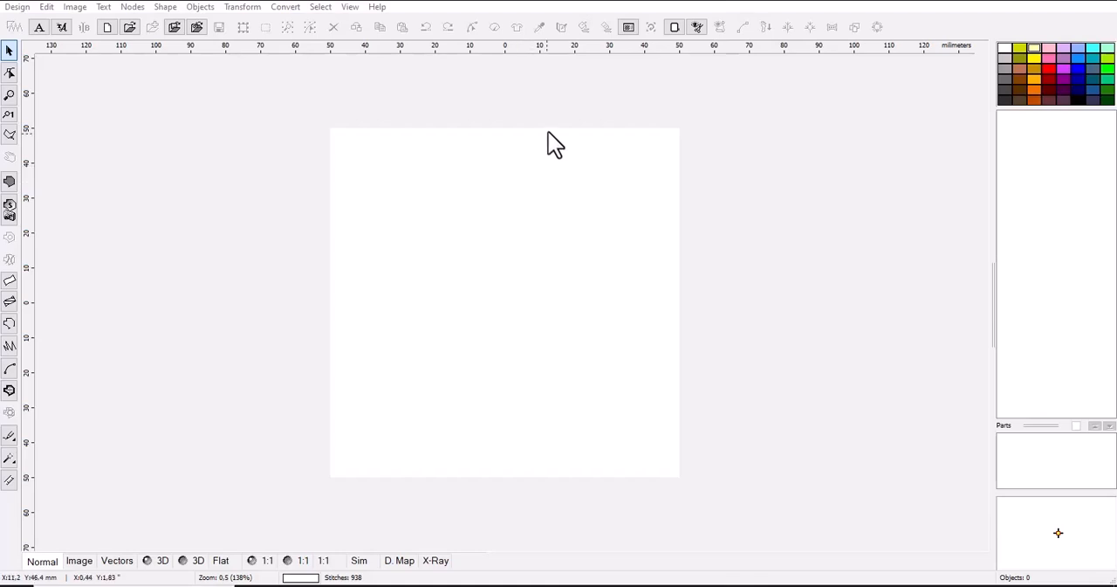
{"action": "left_click", "coordinate": [677, 26]}
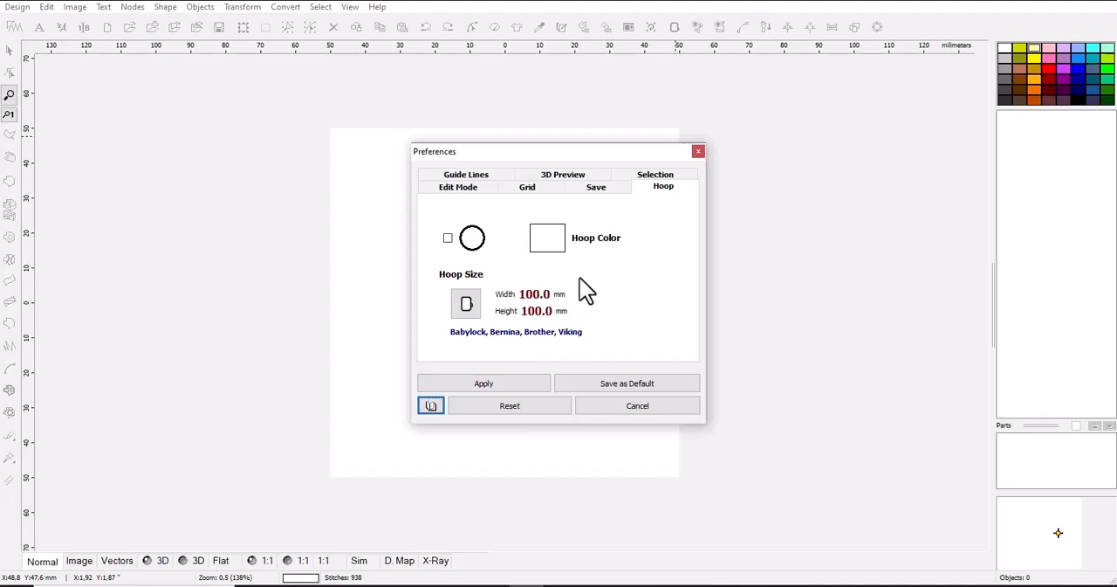
{"action": "left_click", "coordinate": [470, 306]}
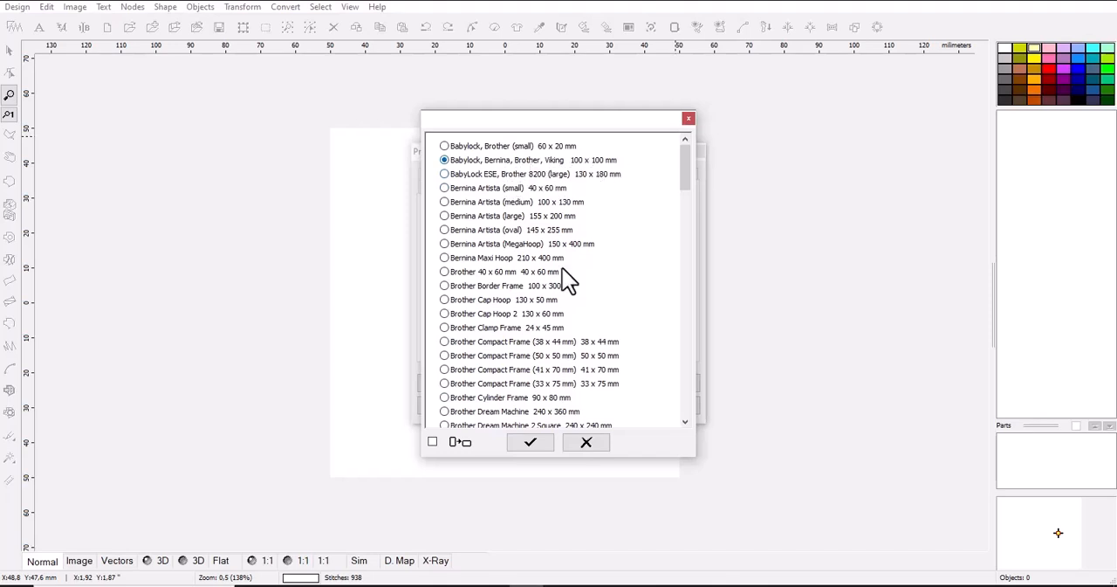
{"action": "left_click", "coordinate": [543, 447]}
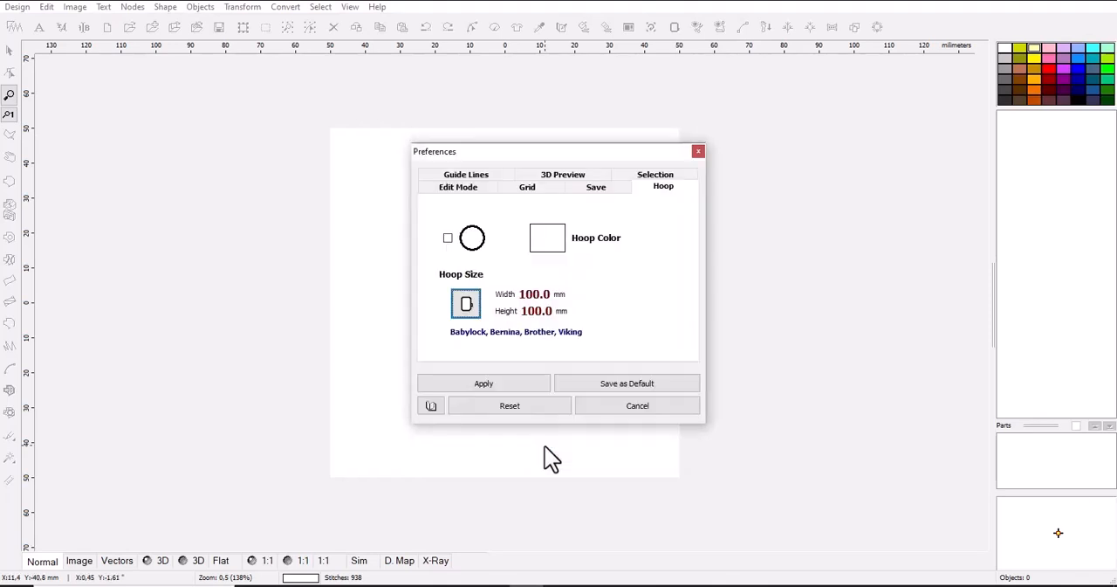
{"action": "left_click", "coordinate": [526, 385]}
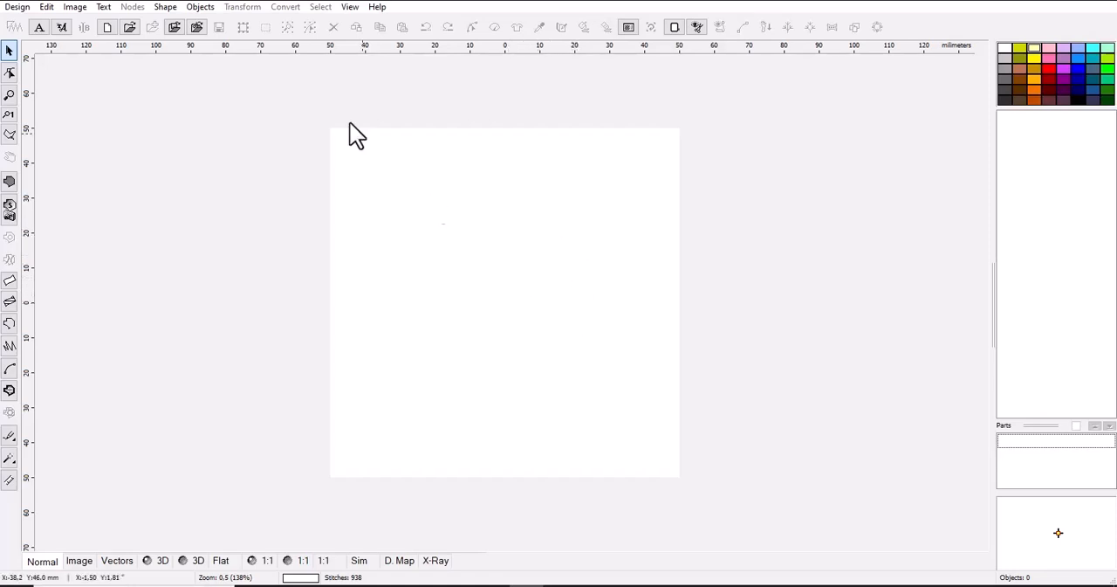
Import the reference photo from the imagem embird folder as the background image, scaled to fit the current hoop
{"action": "left_click", "coordinate": [177, 26]}
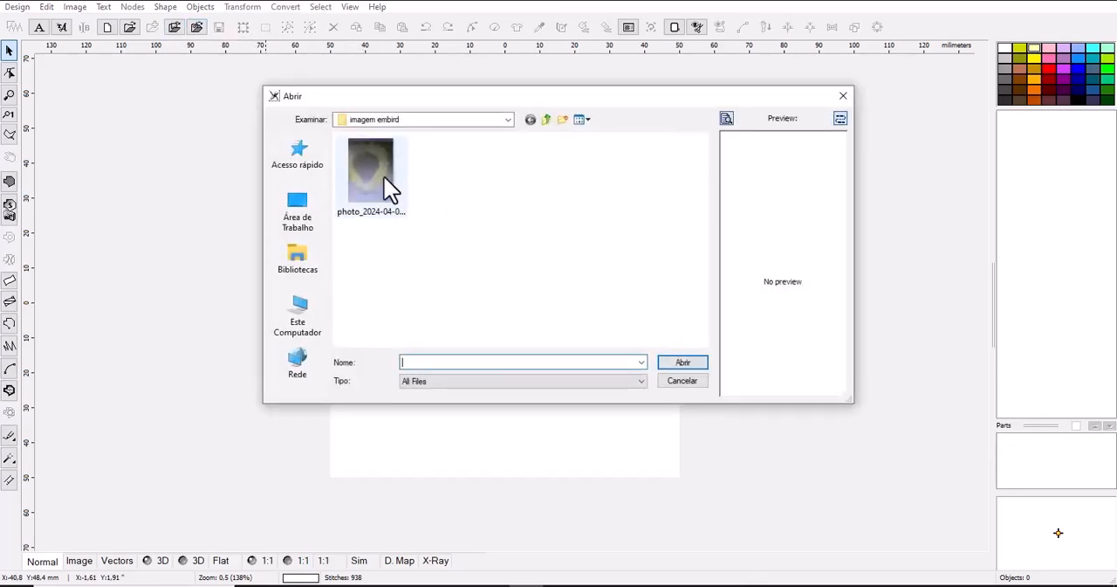
{"action": "left_click", "coordinate": [392, 176]}
{"action": "left_click", "coordinate": [683, 363]}
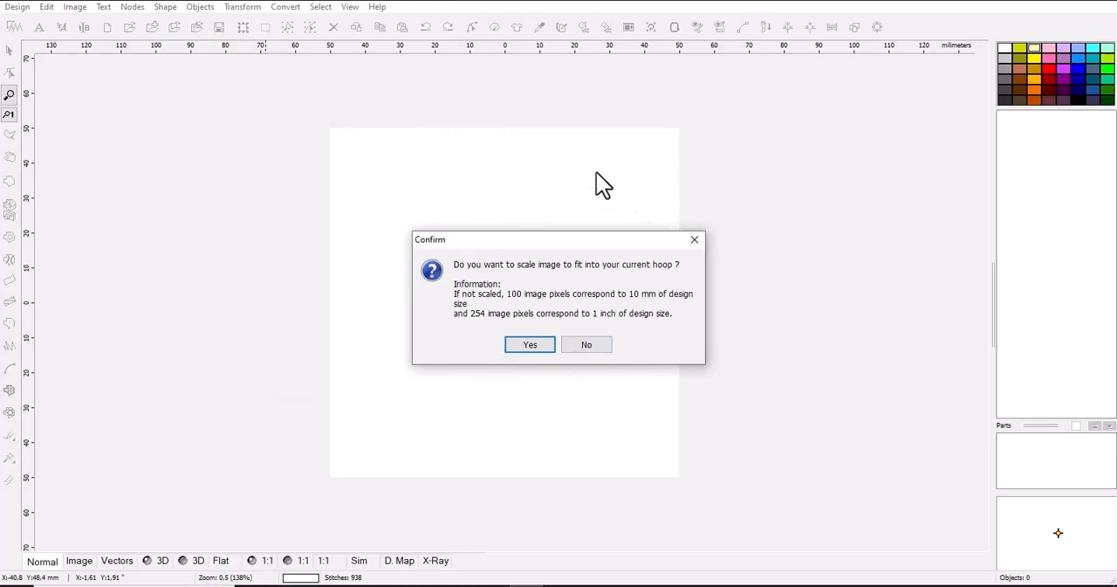
{"action": "left_click", "coordinate": [542, 348]}
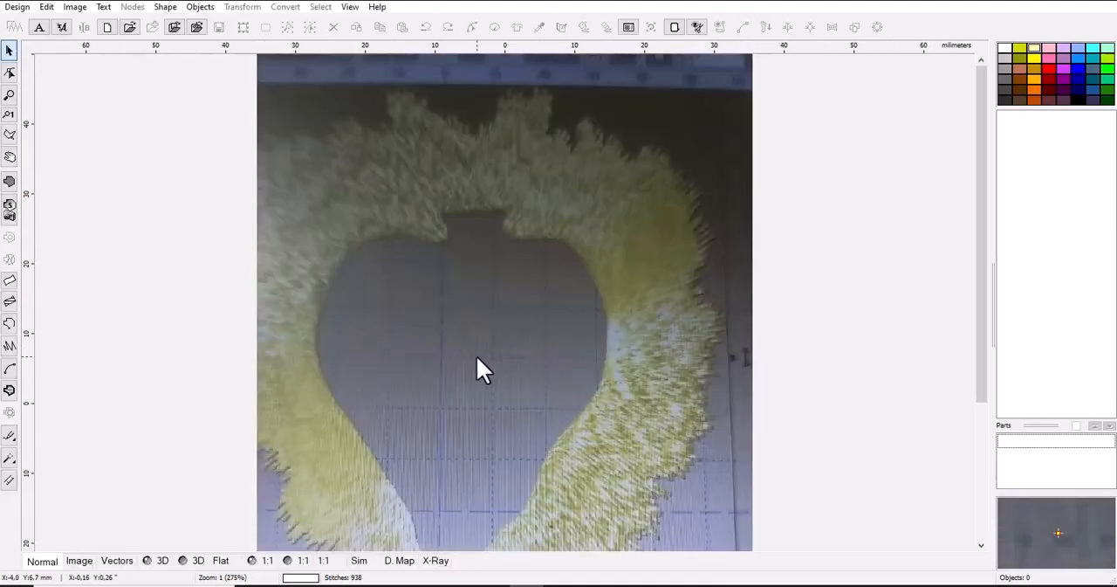
{"action": "scroll", "coordinate": [468, 355], "scroll_direction": "down", "scroll_amount": 1}
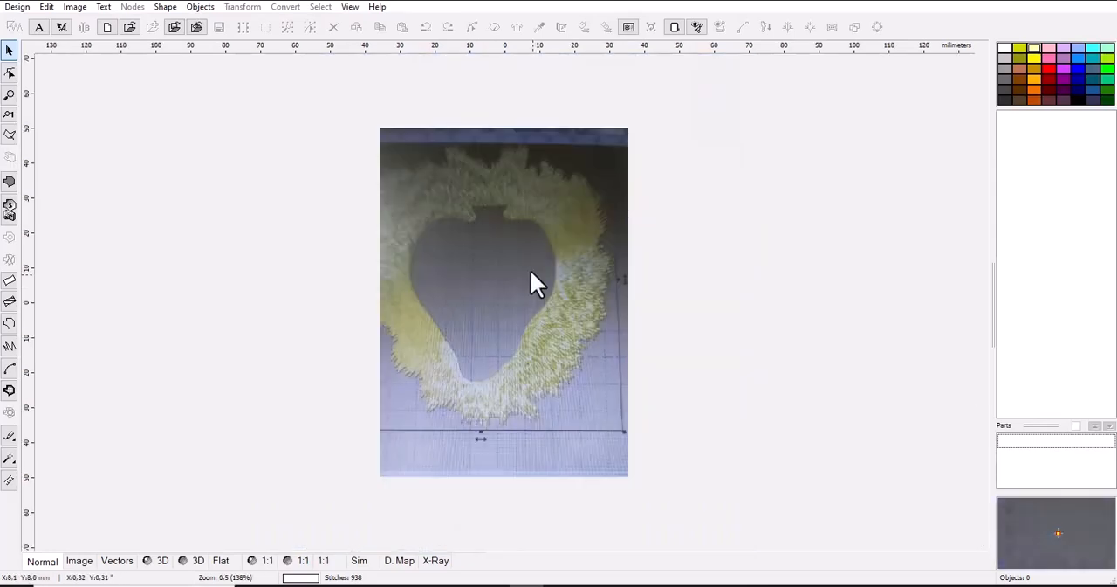
{"action": "scroll", "coordinate": [503, 228], "scroll_direction": "up", "scroll_amount": 1}
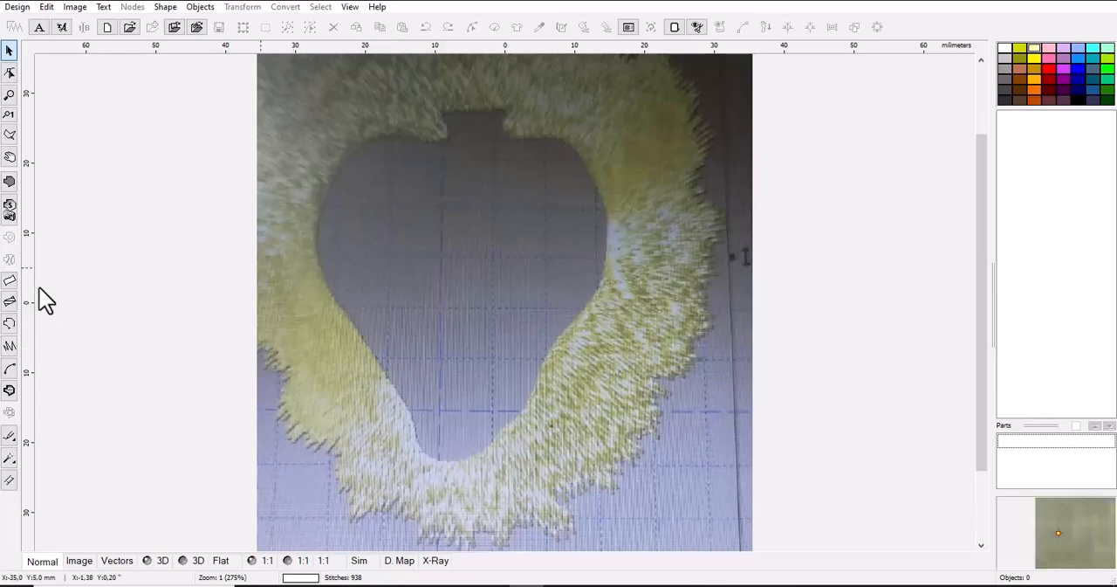
Start a two-edge column object in column mode B, with a start line about 11 mm wide from the stem's top to the fur's outer edge
{"action": "left_click", "coordinate": [11, 281]}
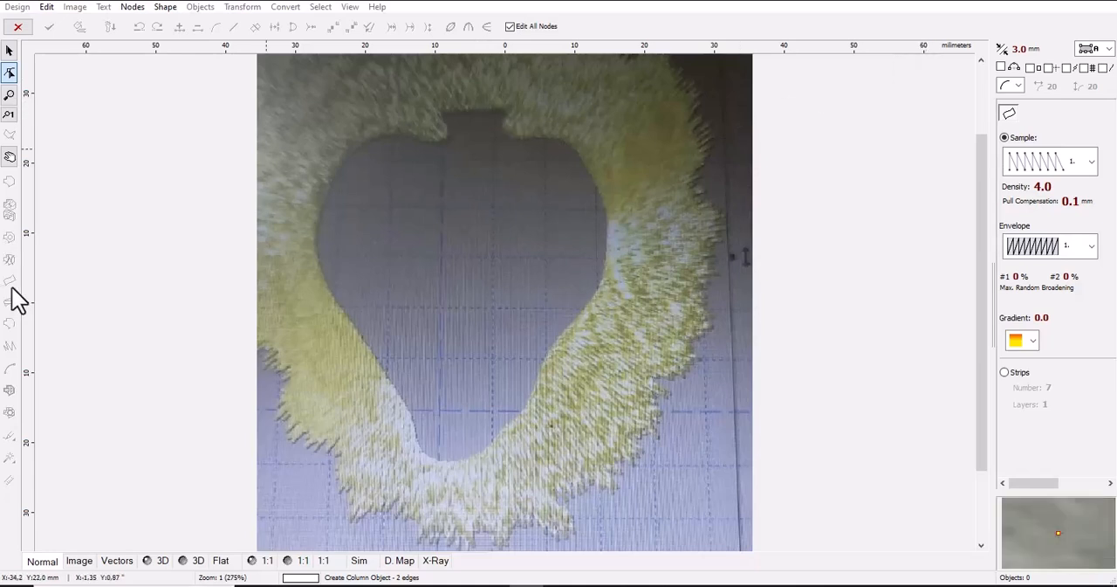
{"action": "left_click", "coordinate": [1108, 50]}
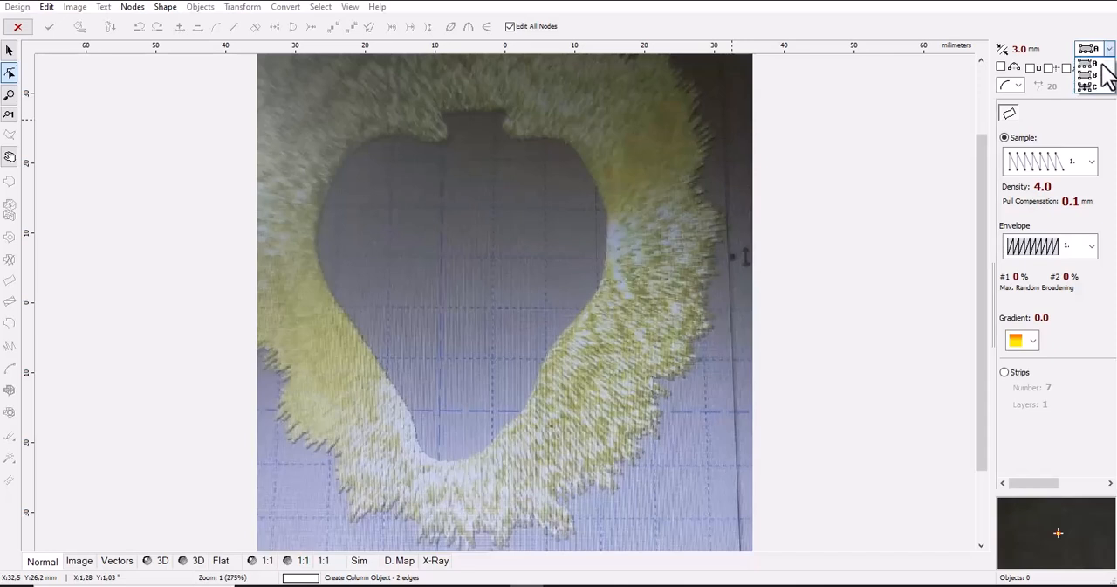
{"action": "left_click", "coordinate": [1102, 75]}
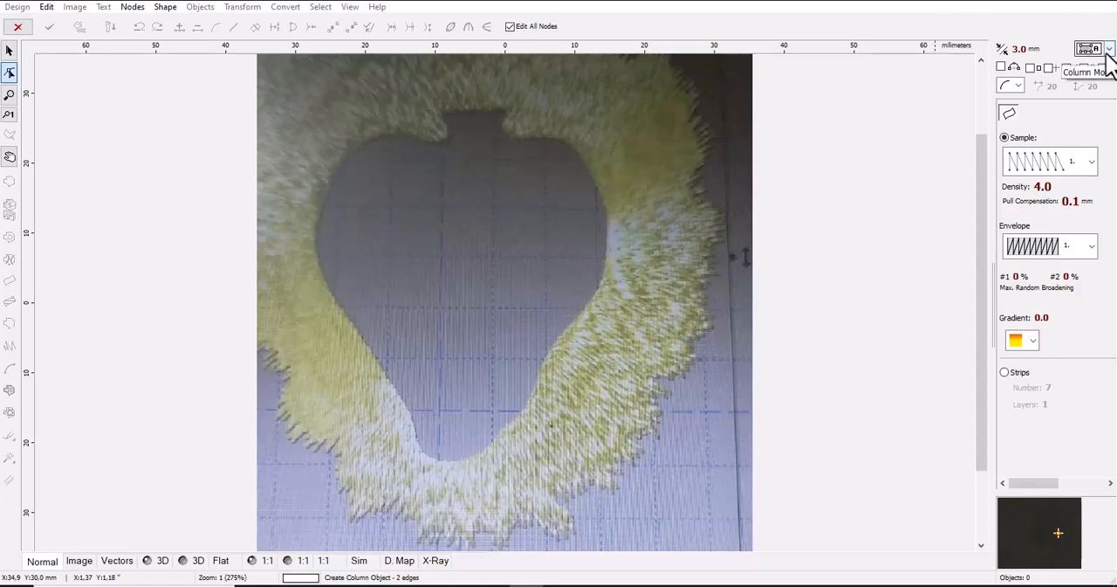
{"action": "left_click", "coordinate": [476, 111]}
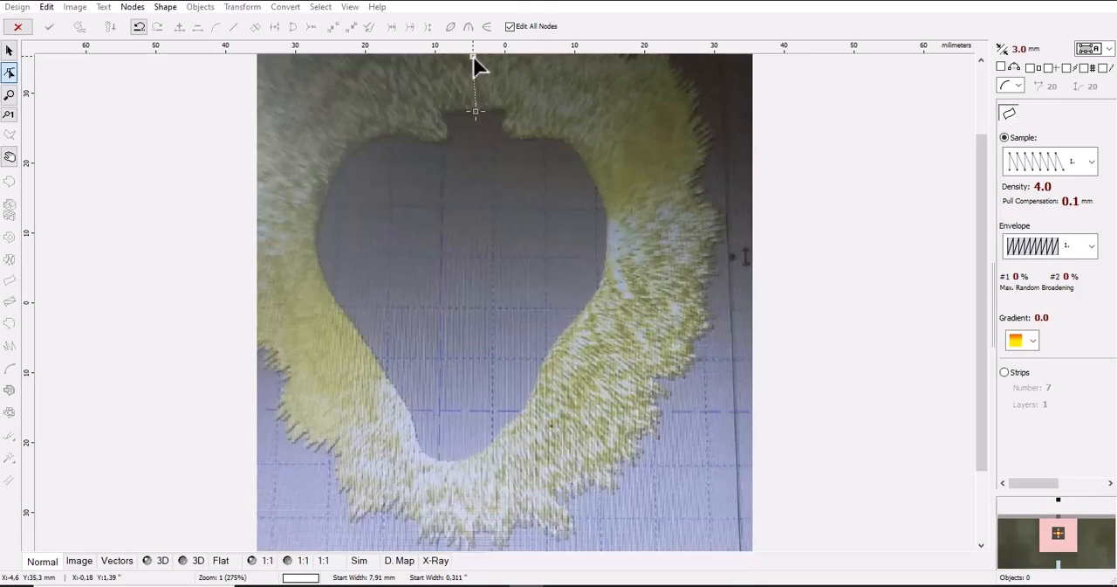
{"action": "left_click", "coordinate": [473, 57]}
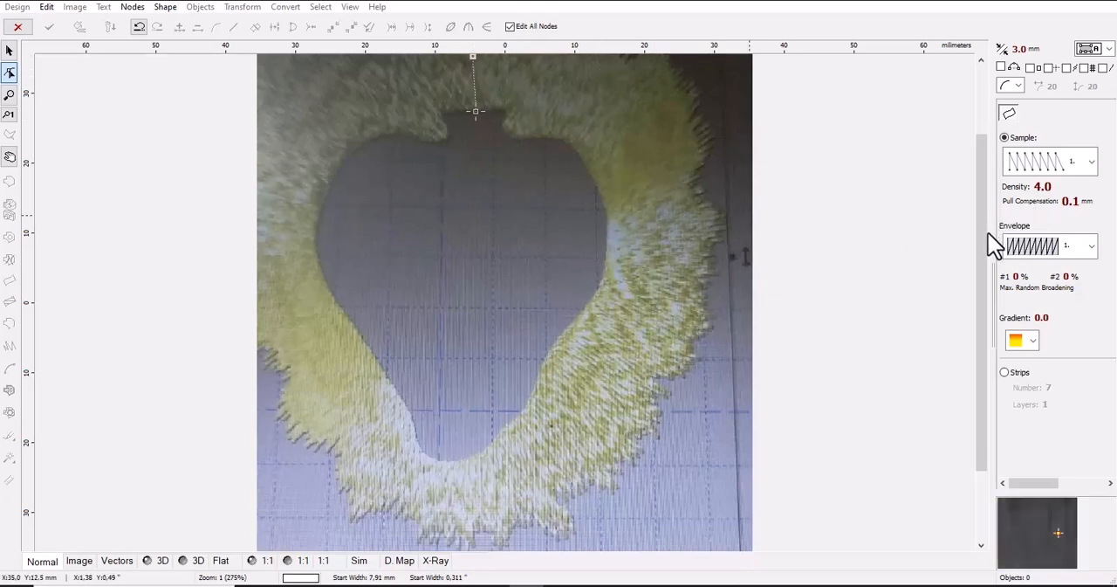
{"action": "left_click_drag", "start_coordinate": [980, 205], "coordinate": [979, 157]}
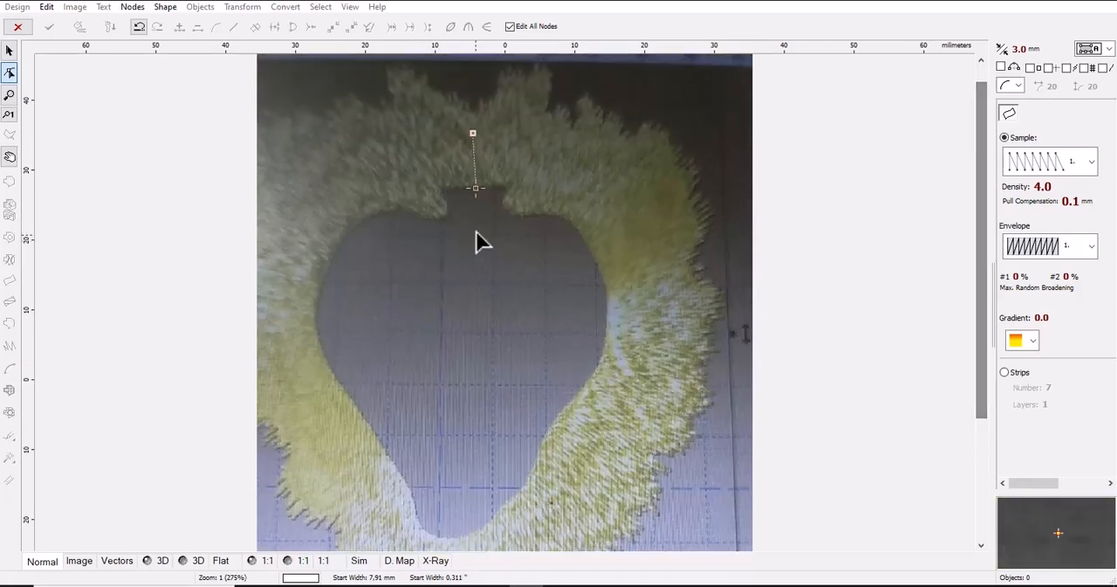
{"action": "left_click_drag", "start_coordinate": [475, 138], "coordinate": [476, 120]}
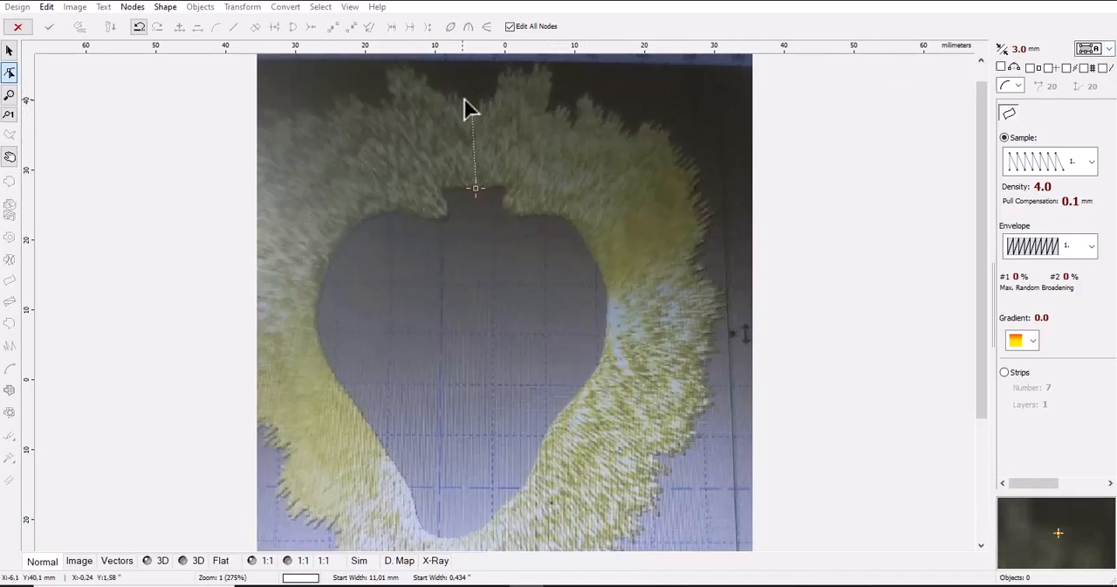
Trace the column's outer edge with nodes along the fur's jagged top, from the start line to the upper-right shoulder
{"action": "left_click", "coordinate": [493, 98]}
{"action": "left_click", "coordinate": [514, 78]}
{"action": "left_click", "coordinate": [535, 76]}
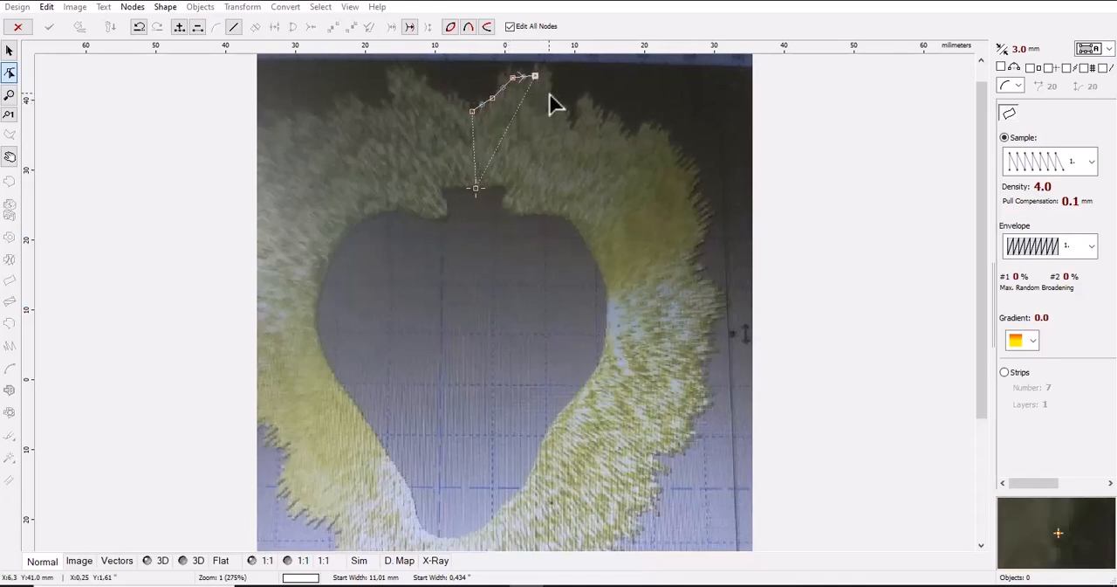
{"action": "left_click", "coordinate": [548, 92]}
{"action": "left_click", "coordinate": [553, 110]}
{"action": "left_click", "coordinate": [564, 110]}
{"action": "left_click", "coordinate": [575, 109]}
{"action": "left_click", "coordinate": [591, 106]}
{"action": "left_click", "coordinate": [617, 116]}
{"action": "left_click", "coordinate": [620, 128]}
{"action": "left_click", "coordinate": [632, 131]}
{"action": "left_click", "coordinate": [644, 132]}
{"action": "left_click", "coordinate": [657, 131]}
{"action": "left_click", "coordinate": [667, 131]}
Continue the outer edge with nodes down the right side of the fur to its lower-right part
{"action": "left_click", "coordinate": [676, 154]}
{"action": "left_click", "coordinate": [682, 166]}
{"action": "left_click", "coordinate": [689, 177]}
{"action": "left_click", "coordinate": [699, 198]}
{"action": "left_click", "coordinate": [708, 209]}
{"action": "left_click", "coordinate": [704, 232]}
{"action": "left_click", "coordinate": [689, 260]}
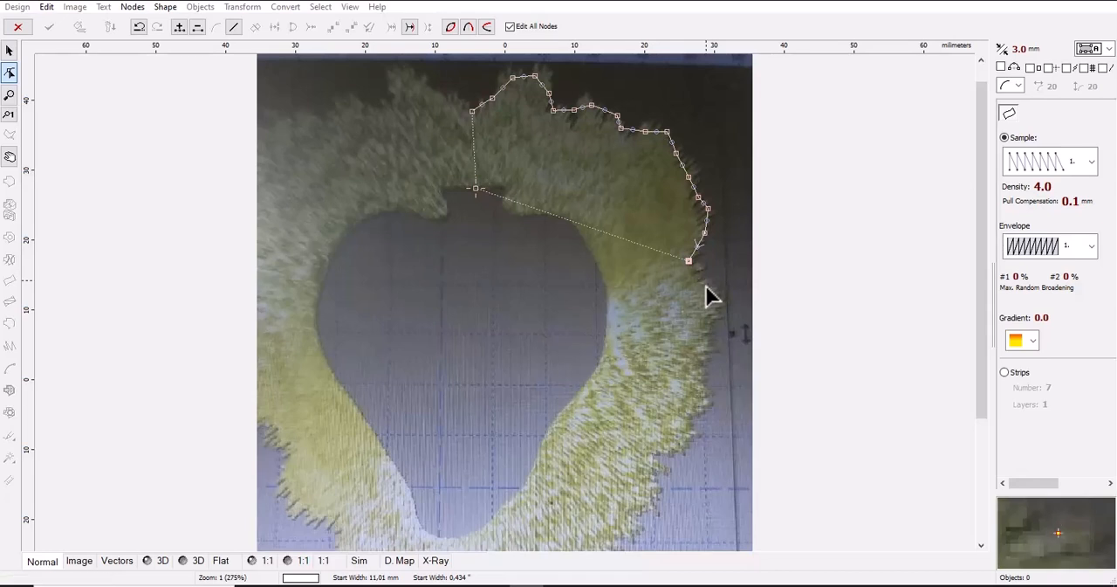
{"action": "left_click", "coordinate": [704, 283]}
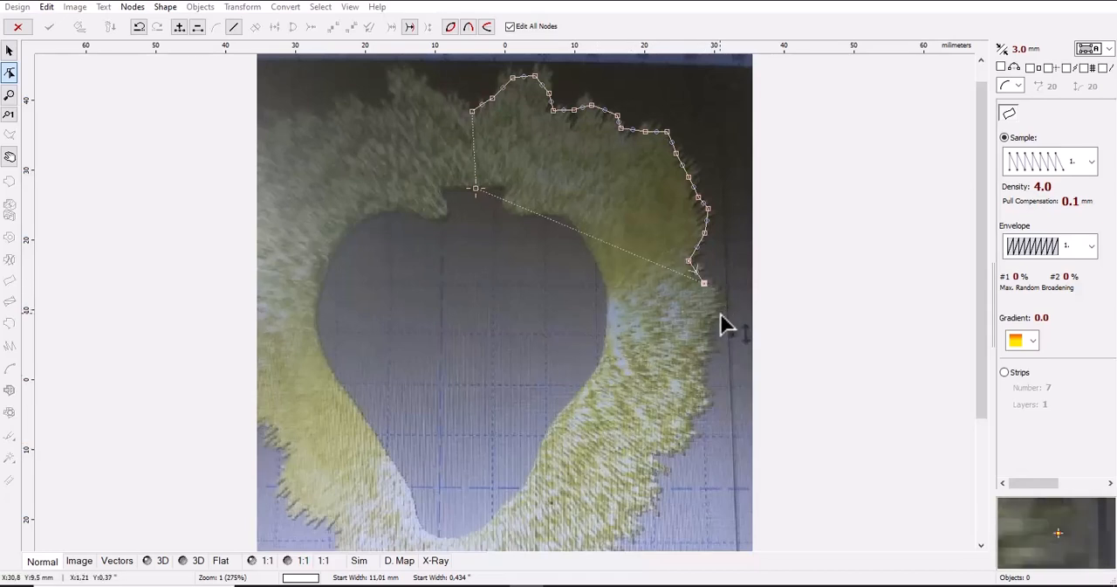
{"action": "left_click", "coordinate": [720, 313]}
{"action": "left_click", "coordinate": [706, 348]}
{"action": "left_click", "coordinate": [709, 371]}
{"action": "left_click", "coordinate": [710, 395]}
{"action": "left_click", "coordinate": [706, 406]}
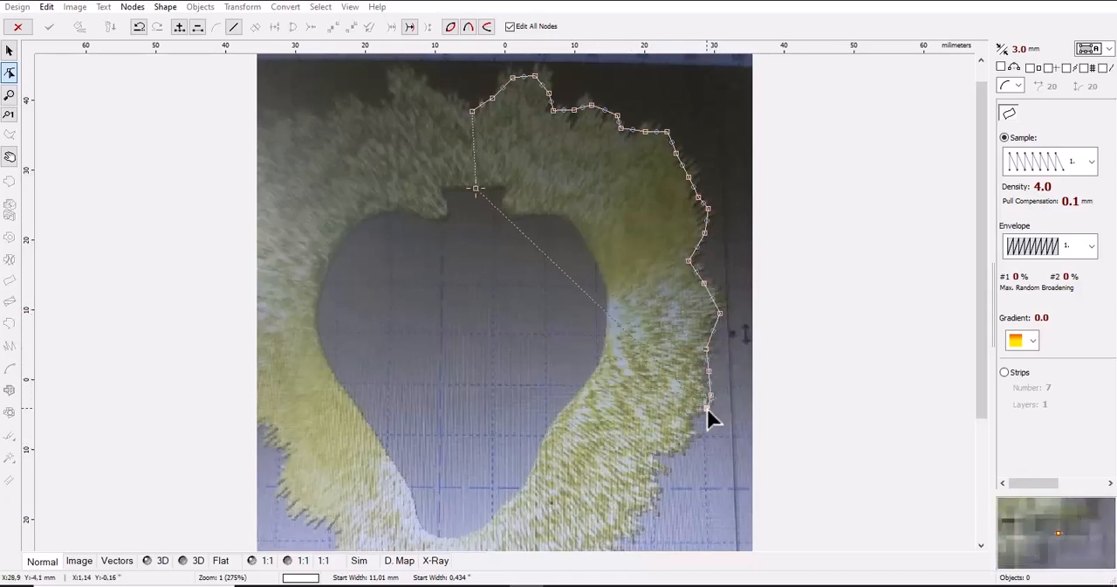
{"action": "left_click", "coordinate": [695, 426]}
{"action": "left_click", "coordinate": [690, 438]}
{"action": "left_click", "coordinate": [676, 455]}
{"action": "left_click", "coordinate": [654, 454]}
{"action": "left_click", "coordinate": [656, 471]}
Continue the outer edge with nodes from the fur's lower-right part around its jagged bottom to just left of the heart's tip
{"action": "scroll", "coordinate": [656, 340], "scroll_direction": "down", "scroll_amount": 1}
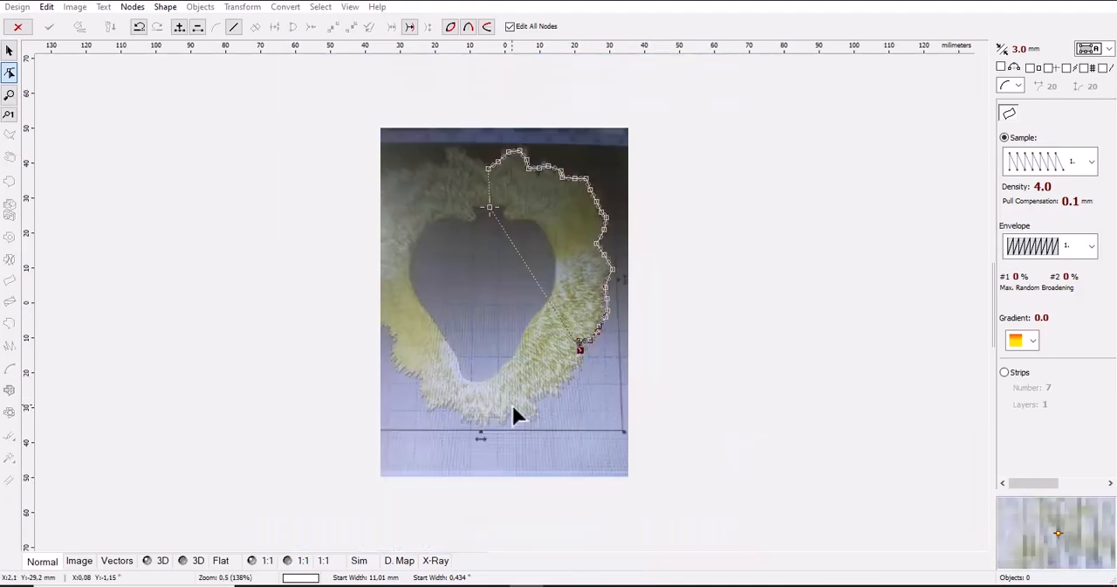
{"action": "scroll", "coordinate": [525, 410], "scroll_direction": "up", "scroll_amount": 1}
{"action": "left_click", "coordinate": [660, 321]}
{"action": "left_click", "coordinate": [649, 336]}
{"action": "left_click", "coordinate": [636, 333]}
{"action": "left_click", "coordinate": [634, 345]}
{"action": "left_click", "coordinate": [633, 356]}
{"action": "left_click", "coordinate": [602, 367]}
{"action": "left_click", "coordinate": [597, 375]}
{"action": "left_click", "coordinate": [578, 386]}
{"action": "left_click", "coordinate": [554, 387]}
{"action": "left_click", "coordinate": [557, 412]}
{"action": "left_click", "coordinate": [570, 426]}
{"action": "left_click", "coordinate": [552, 432]}
{"action": "left_click", "coordinate": [528, 418]}
{"action": "left_click", "coordinate": [512, 432]}
{"action": "left_click", "coordinate": [494, 443]}
{"action": "left_click", "coordinate": [484, 429]}
{"action": "left_click", "coordinate": [472, 436]}
{"action": "left_click", "coordinate": [453, 439]}
{"action": "left_click", "coordinate": [415, 436]}
{"action": "left_click", "coordinate": [405, 412]}
{"action": "left_click", "coordinate": [390, 411]}
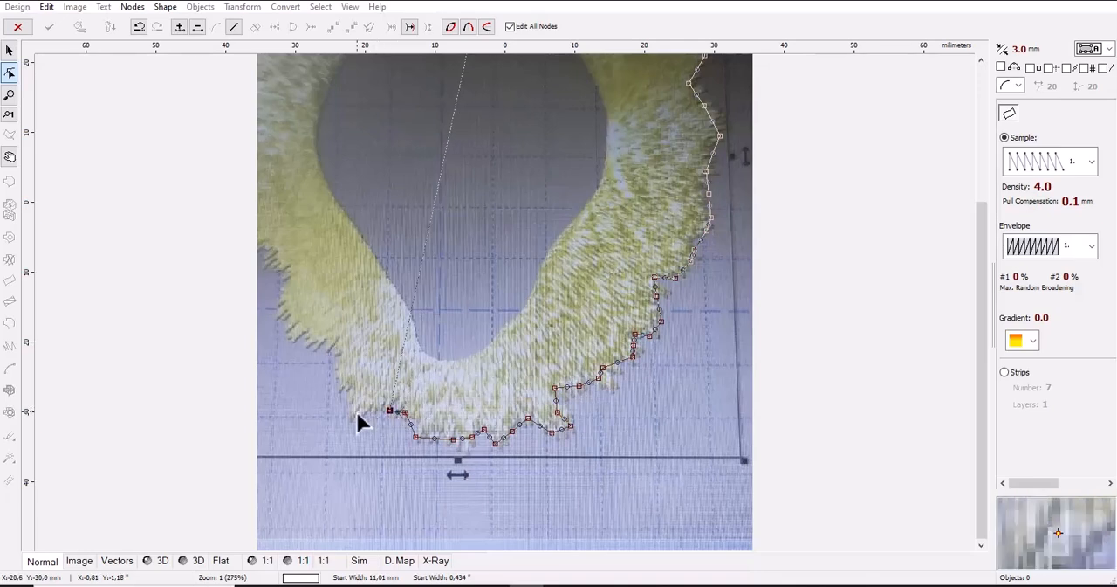
Continue the outer edge with nodes up the lower-left fur and along the photo's left border
{"action": "left_click", "coordinate": [349, 413]}
{"action": "left_click", "coordinate": [340, 387]}
{"action": "left_click", "coordinate": [335, 351]}
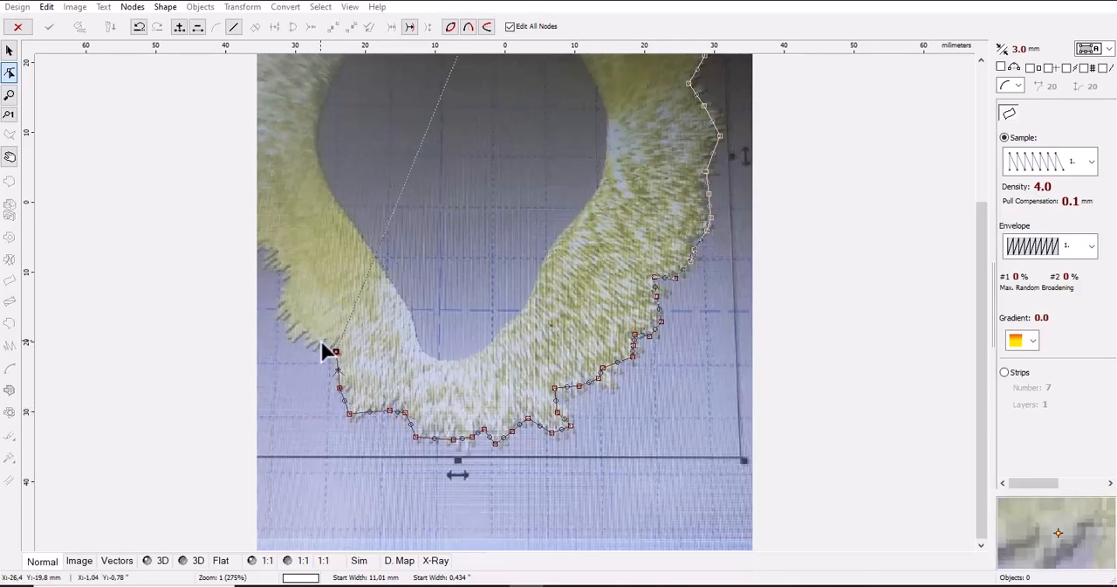
{"action": "left_click", "coordinate": [312, 343]}
{"action": "left_click", "coordinate": [293, 322]}
{"action": "left_click", "coordinate": [292, 295]}
{"action": "left_click", "coordinate": [291, 269]}
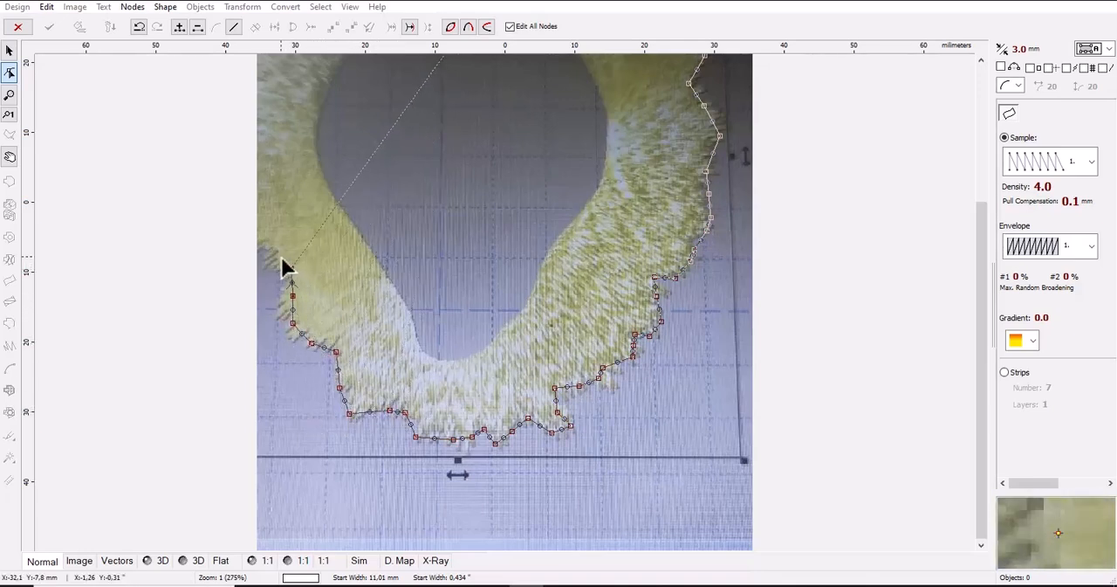
{"action": "left_click", "coordinate": [263, 247]}
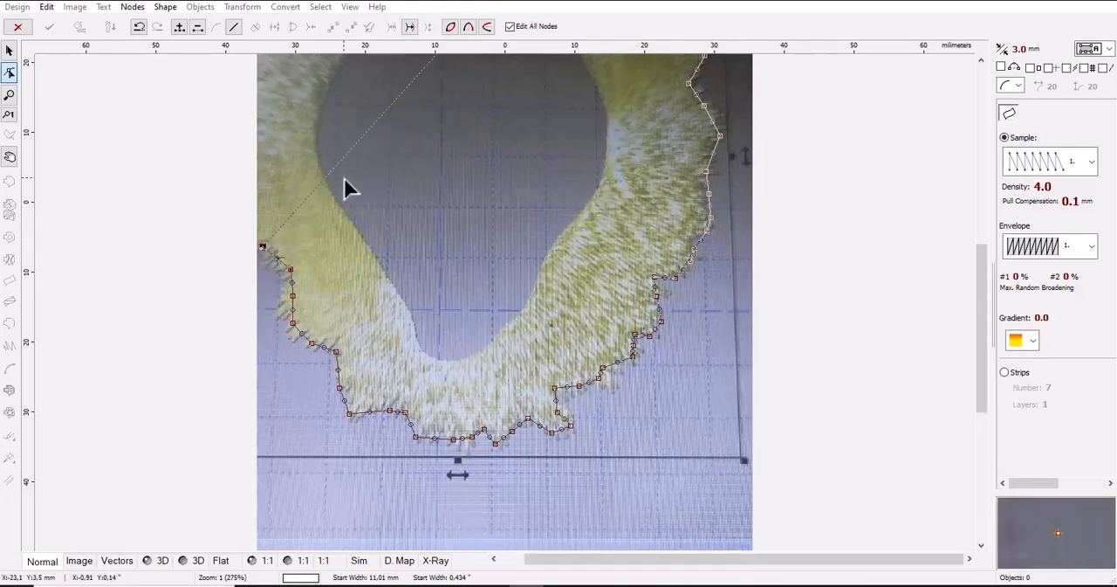
{"action": "scroll", "coordinate": [344, 178], "scroll_direction": "up", "scroll_amount": 1}
{"action": "scroll", "coordinate": [341, 214], "scroll_direction": "down", "scroll_amount": 1}
{"action": "left_click", "coordinate": [261, 243]}
{"action": "left_click", "coordinate": [271, 215]}
{"action": "left_click", "coordinate": [262, 193]}
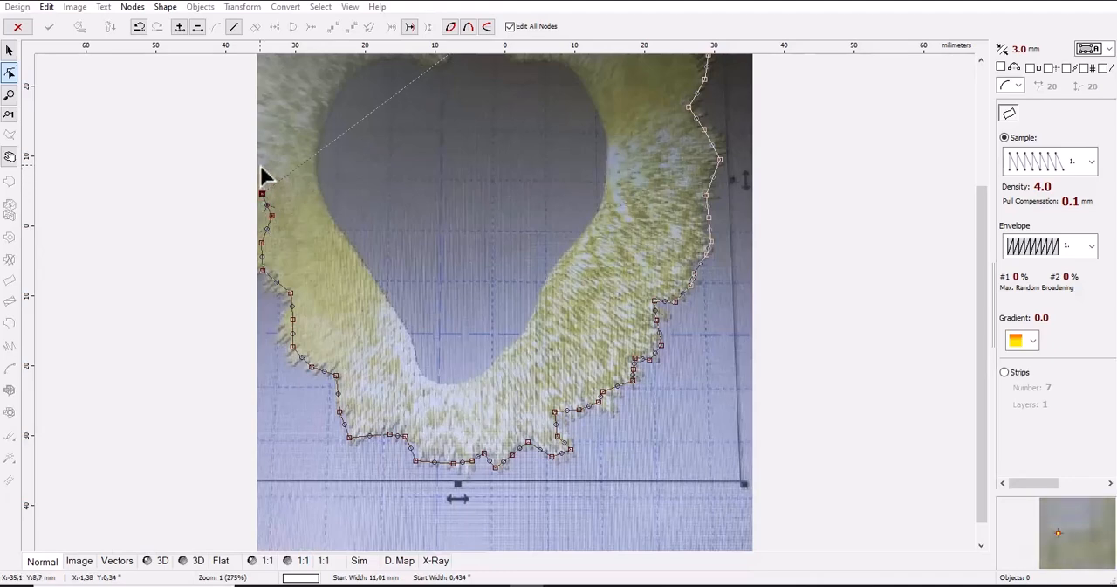
{"action": "left_click", "coordinate": [260, 166]}
{"action": "left_click", "coordinate": [269, 141]}
{"action": "left_click", "coordinate": [261, 104]}
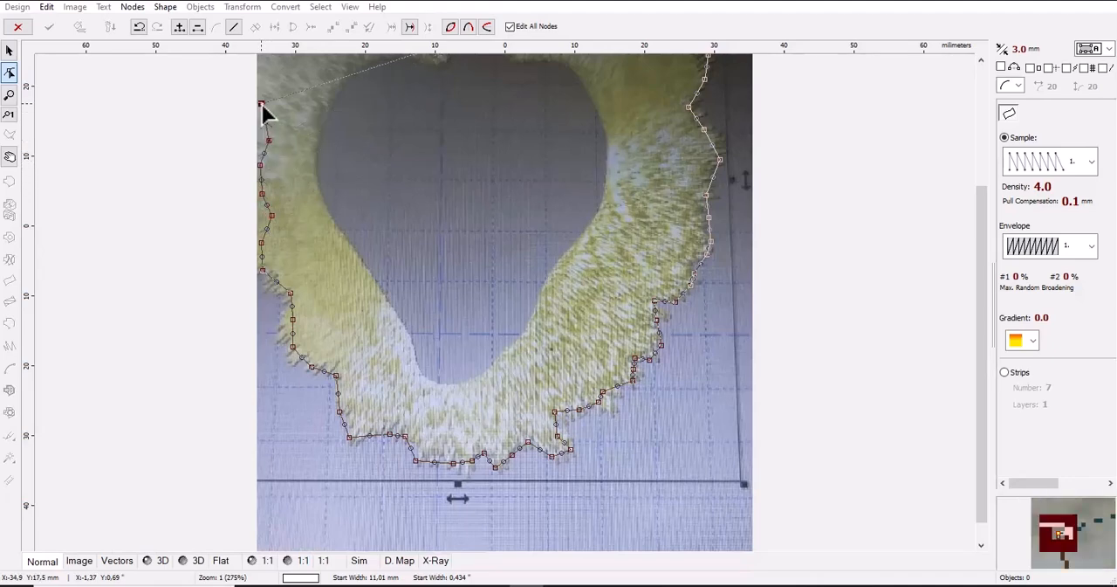
Continue the outer edge with nodes up the fur's left side to its upper-left corner
{"action": "scroll", "coordinate": [281, 103], "scroll_direction": "up", "scroll_amount": 1}
{"action": "scroll", "coordinate": [283, 105], "scroll_direction": "down", "scroll_amount": 2}
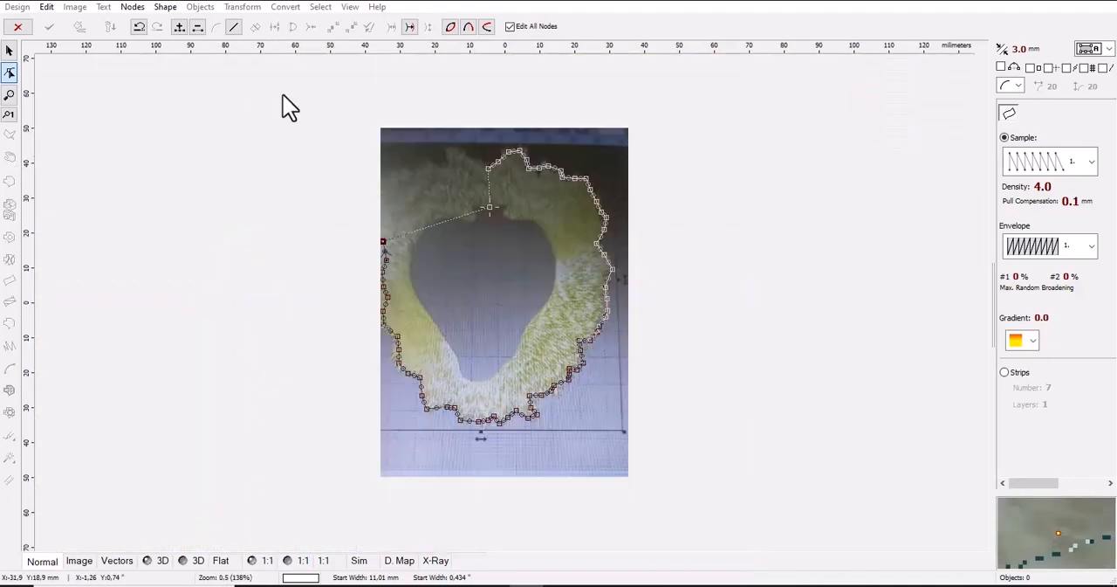
{"action": "scroll", "coordinate": [375, 153], "scroll_direction": "up", "scroll_amount": 1}
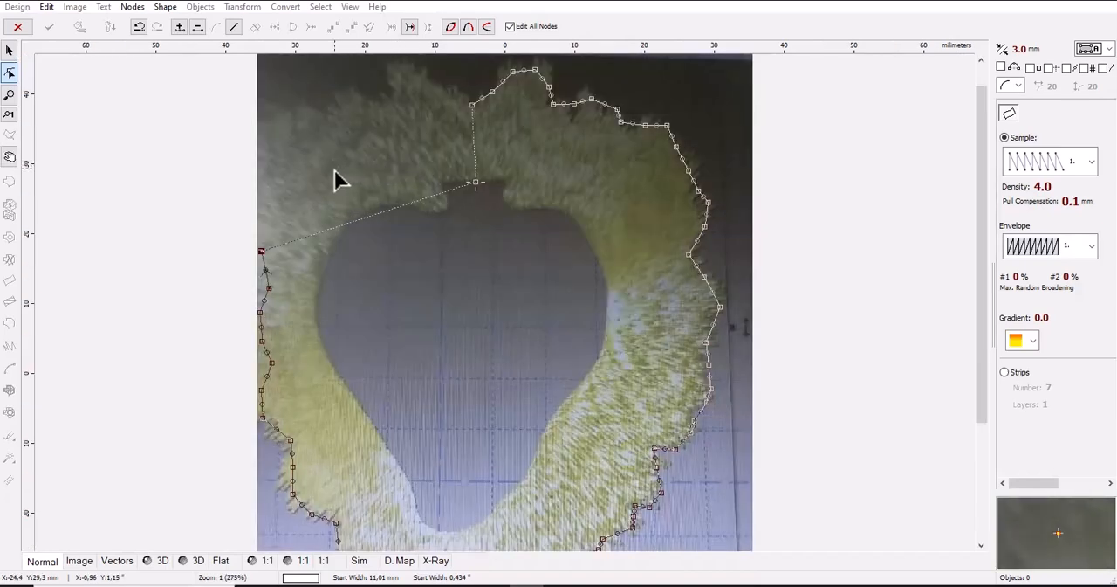
{"action": "left_click", "coordinate": [270, 183]}
{"action": "left_click", "coordinate": [266, 160]}
{"action": "left_click", "coordinate": [272, 136]}
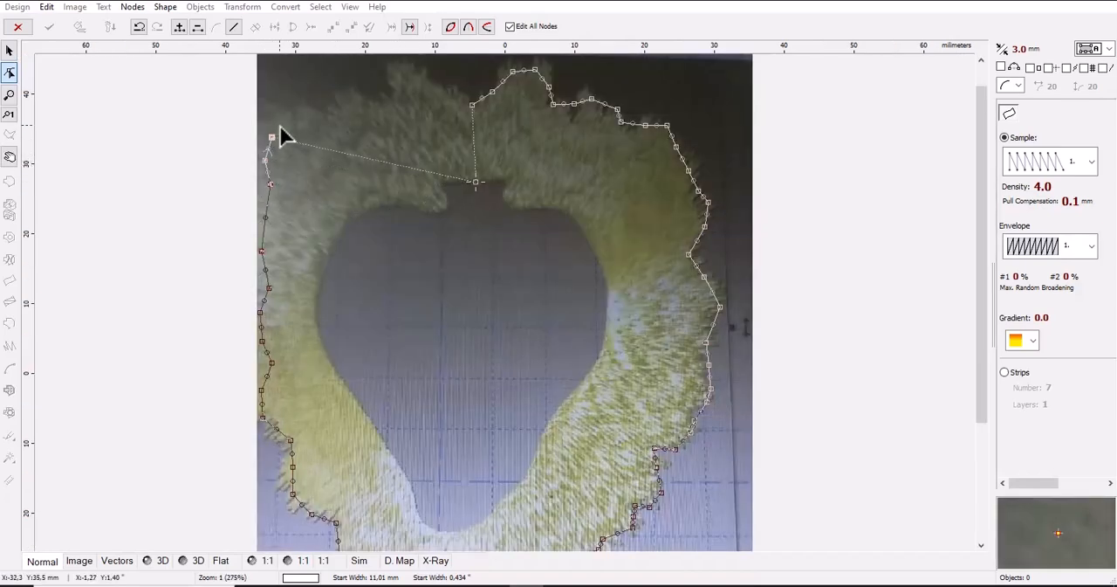
Continue the outer edge with nodes along the jagged upper-left fur and over the tall tuft near the start line
{"action": "left_click", "coordinate": [293, 118]}
{"action": "left_click", "coordinate": [311, 111]}
{"action": "left_click", "coordinate": [353, 109]}
{"action": "left_click", "coordinate": [366, 98]}
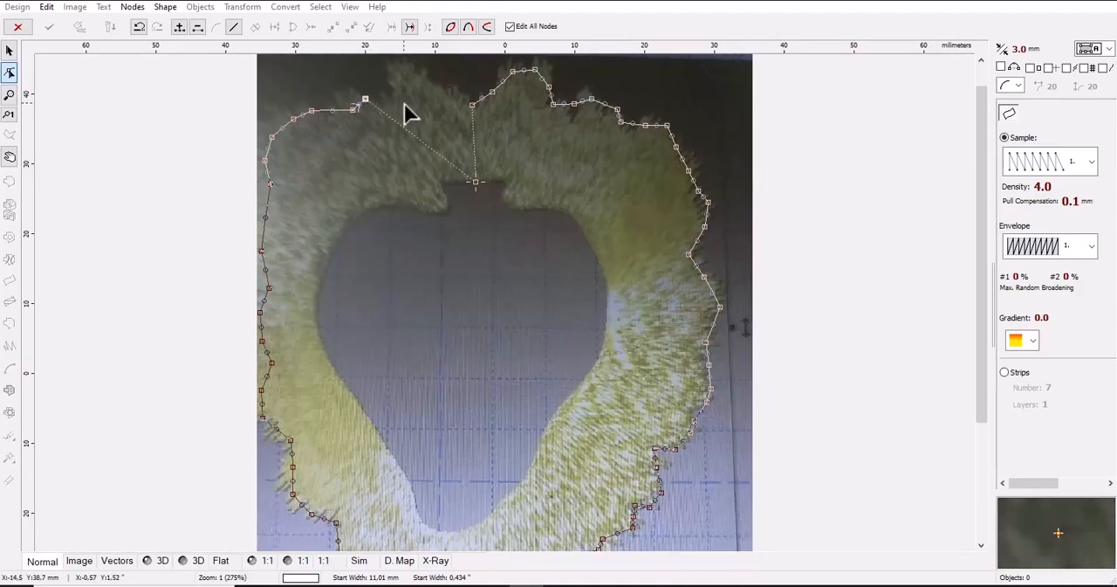
{"action": "left_click", "coordinate": [404, 103]}
{"action": "left_click", "coordinate": [397, 70]}
{"action": "left_click", "coordinate": [436, 76]}
{"action": "left_click", "coordinate": [457, 94]}
End the outer edge just past its first node and begin the inner edge at the start line's lower end
{"action": "scroll", "coordinate": [463, 103], "scroll_direction": "up", "scroll_amount": 2}
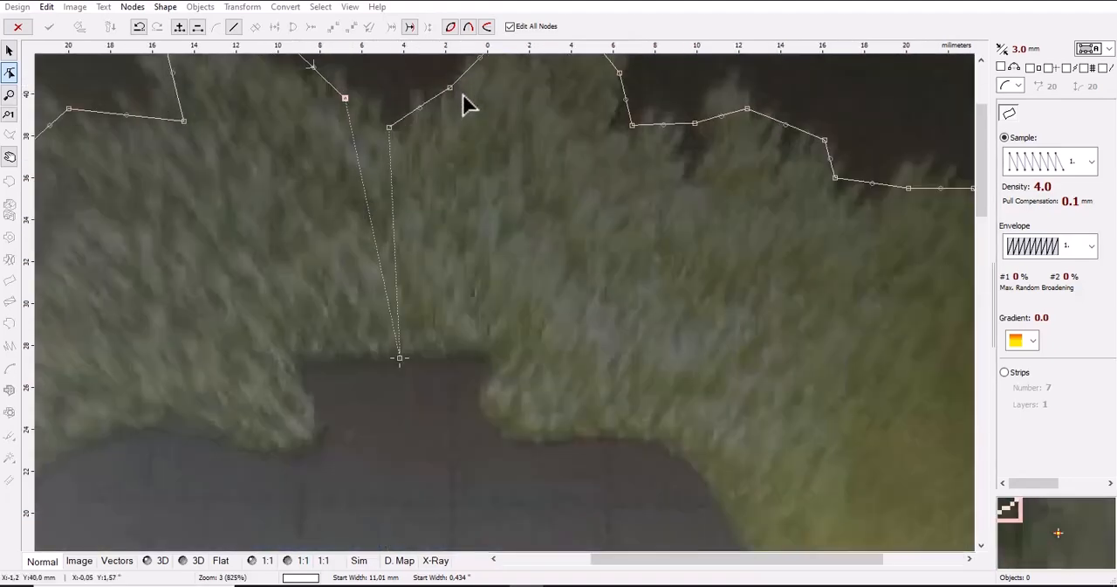
{"action": "left_click", "coordinate": [320, 112]}
{"action": "left_click_drag", "start_coordinate": [326, 120], "coordinate": [376, 141]}
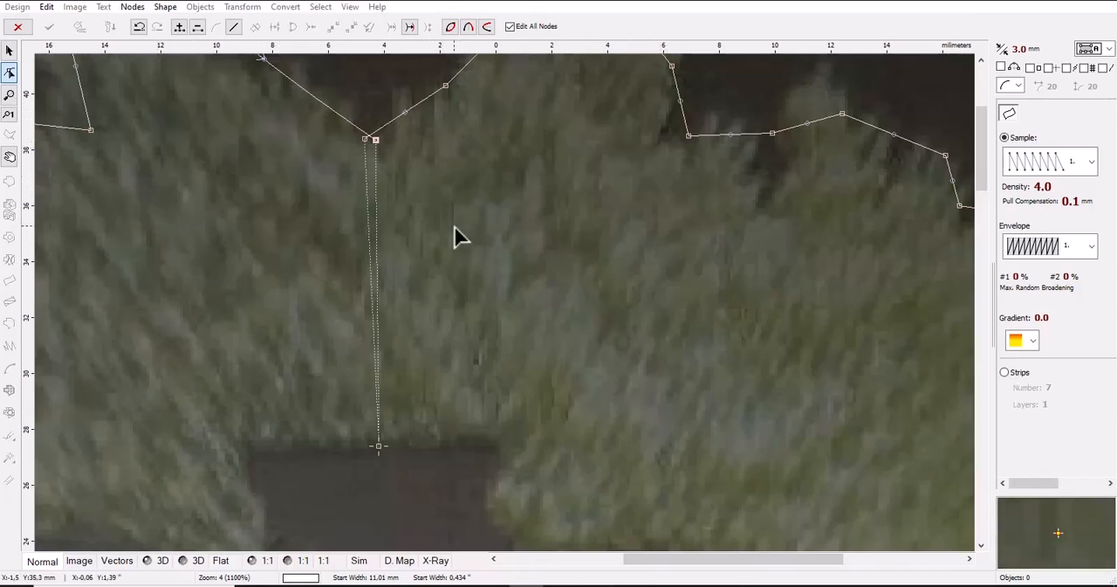
{"action": "left_click", "coordinate": [379, 446]}
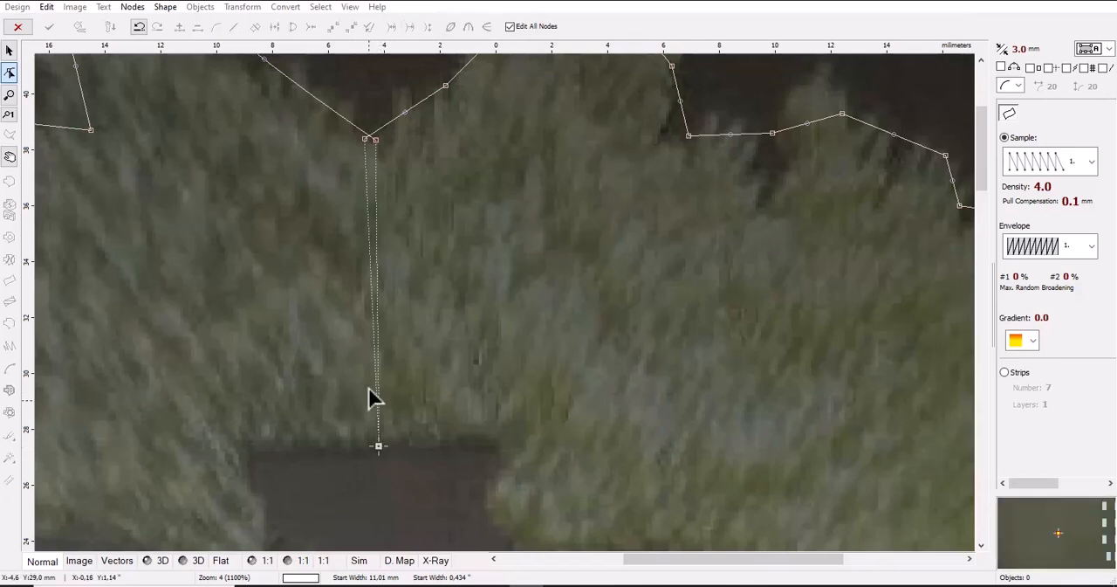
Trace the inner edge along the notch's flat top and down its right side, bending the side segments into curves
{"action": "scroll", "coordinate": [369, 312], "scroll_direction": "down", "scroll_amount": 2}
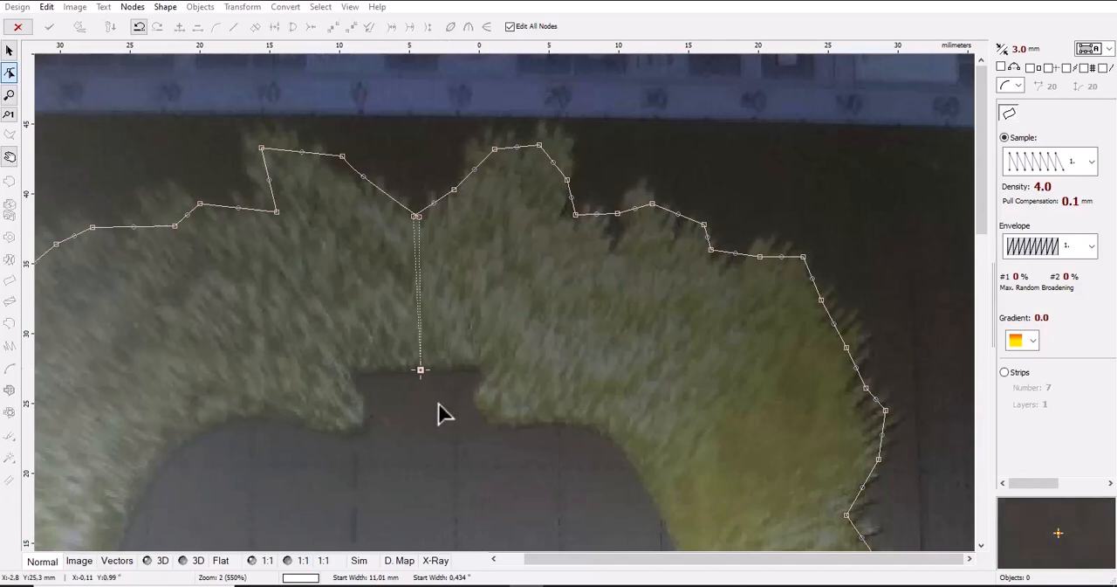
{"action": "left_click", "coordinate": [474, 370]}
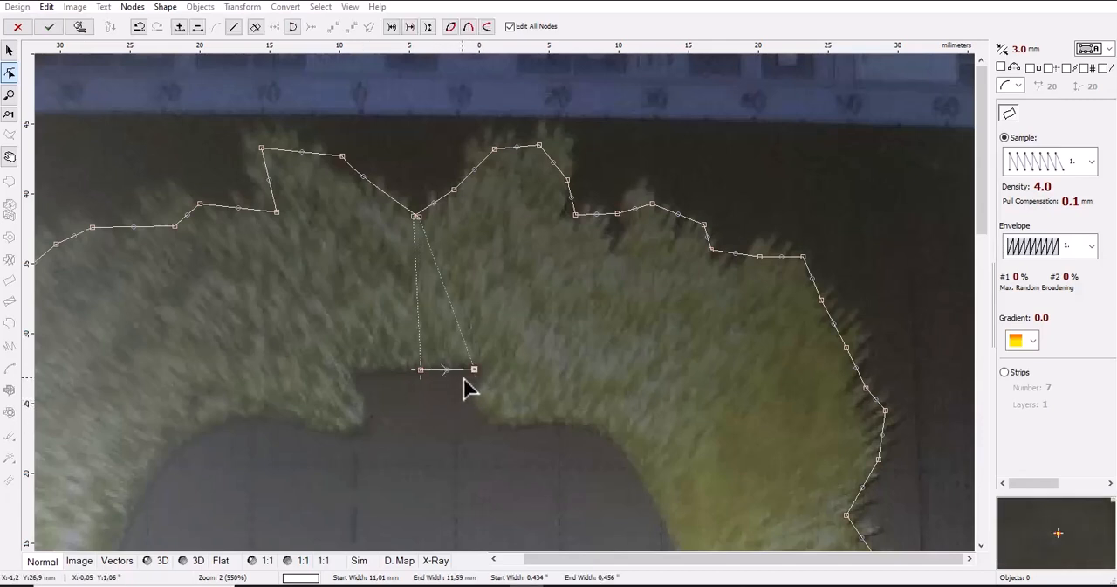
{"action": "scroll", "coordinate": [476, 395], "scroll_direction": "up", "scroll_amount": 1}
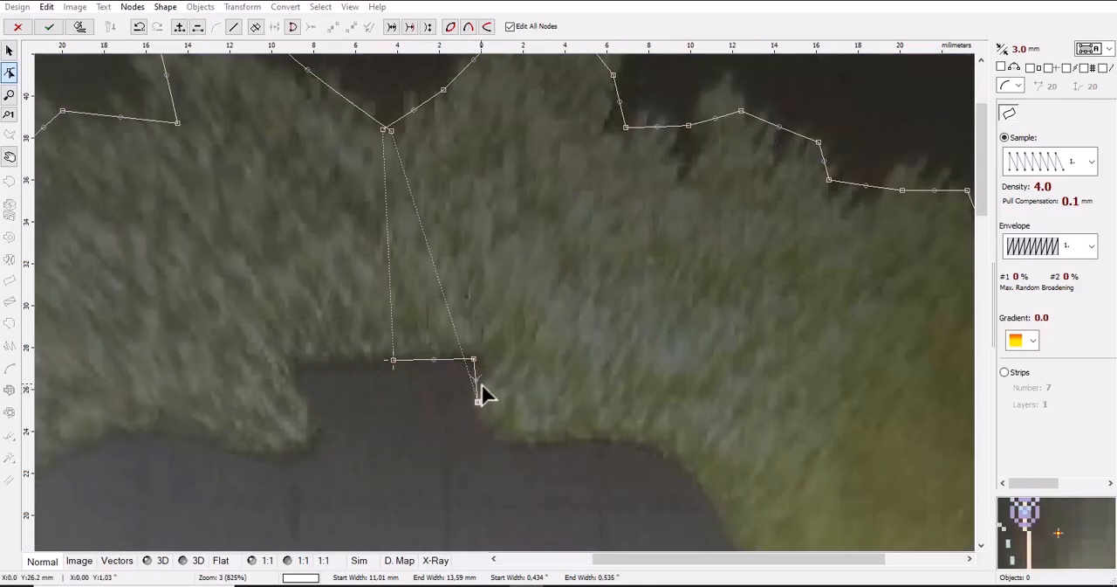
{"action": "left_click", "coordinate": [477, 400]}
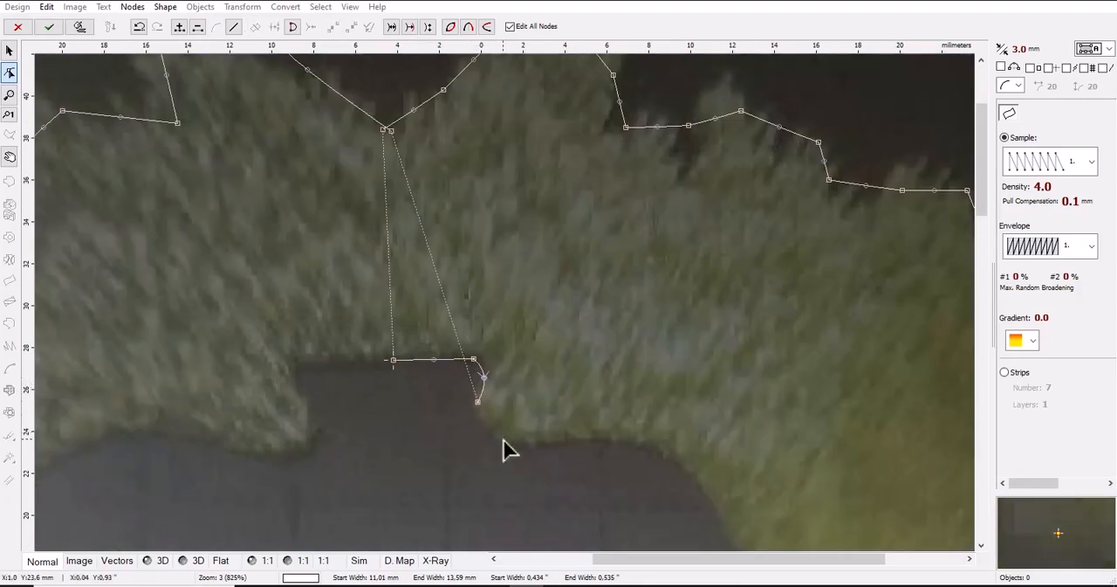
{"action": "left_click", "coordinate": [529, 443]}
{"action": "left_click_drag", "start_coordinate": [502, 423], "coordinate": [489, 437]}
Continue the inner edge around the heart's upper-right lobe, bending the segments to follow the opening
{"action": "scroll", "coordinate": [414, 347], "scroll_direction": "down", "scroll_amount": 1}
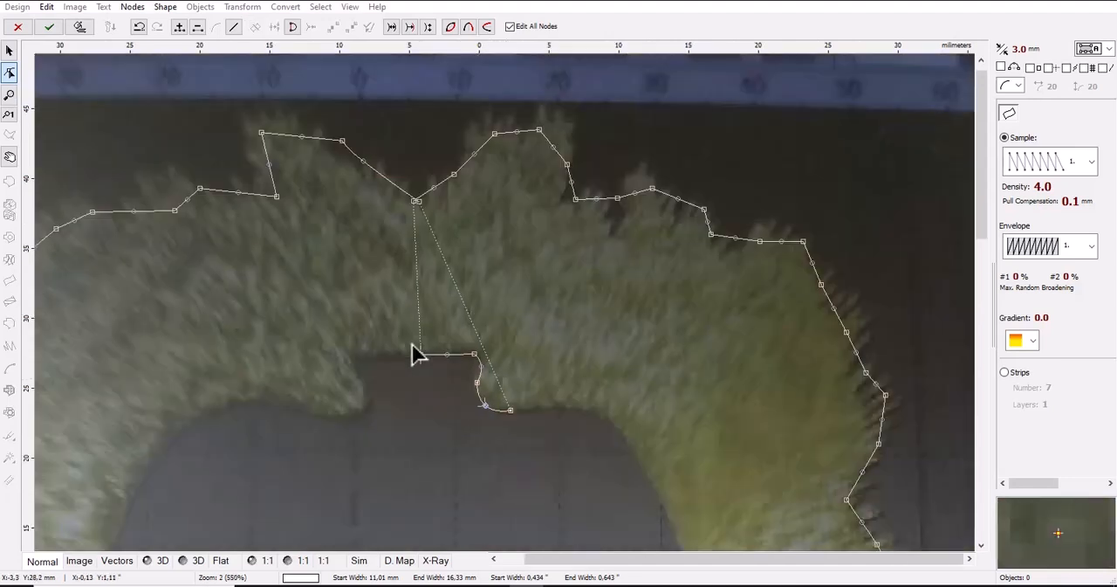
{"action": "left_click", "coordinate": [630, 438]}
{"action": "left_click_drag", "start_coordinate": [570, 425], "coordinate": [572, 409]}
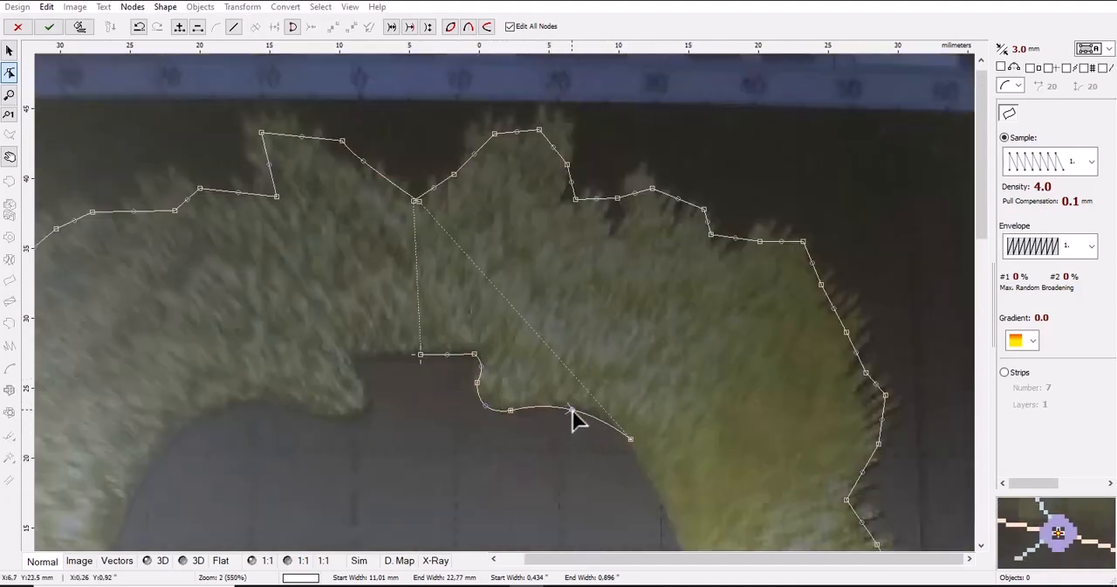
{"action": "scroll", "coordinate": [548, 342], "scroll_direction": "down", "scroll_amount": 2}
{"action": "scroll", "coordinate": [549, 268], "scroll_direction": "up", "scroll_amount": 1}
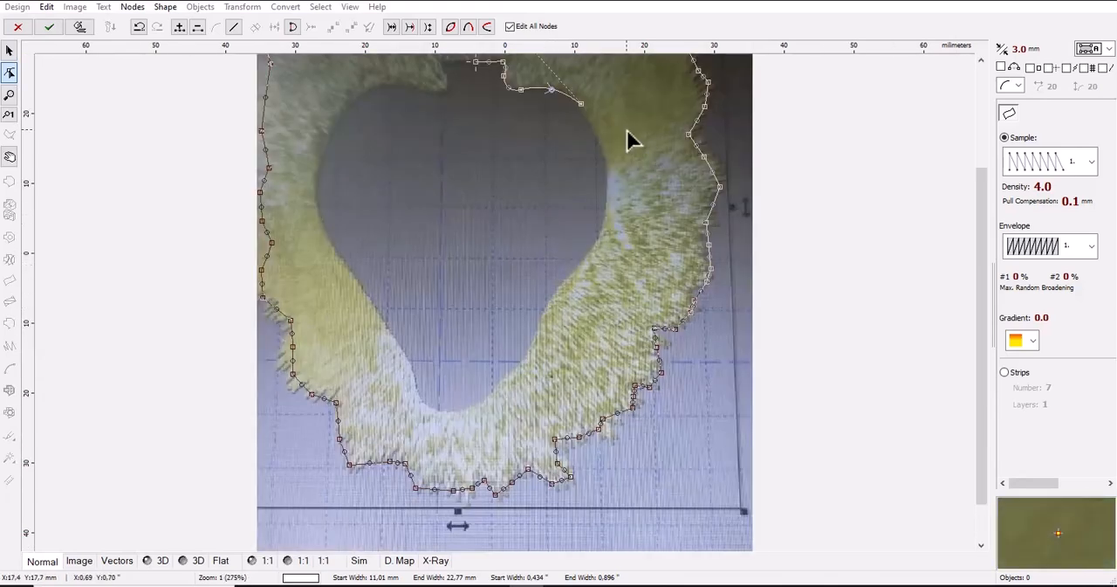
{"action": "left_click", "coordinate": [608, 170]}
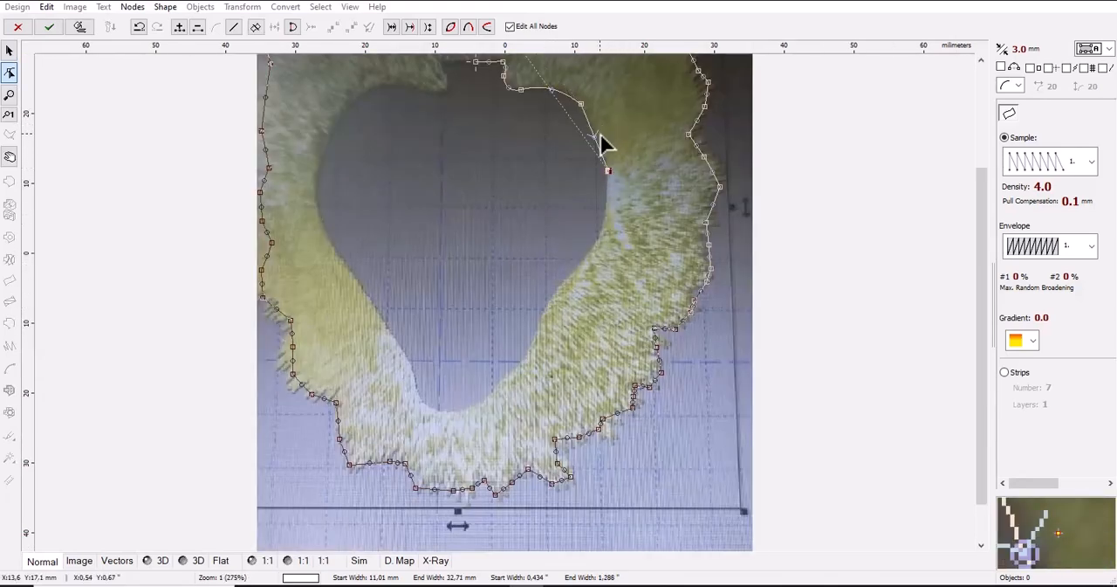
{"action": "left_click", "coordinate": [585, 254]}
{"action": "left_click_drag", "start_coordinate": [597, 212], "coordinate": [605, 223]}
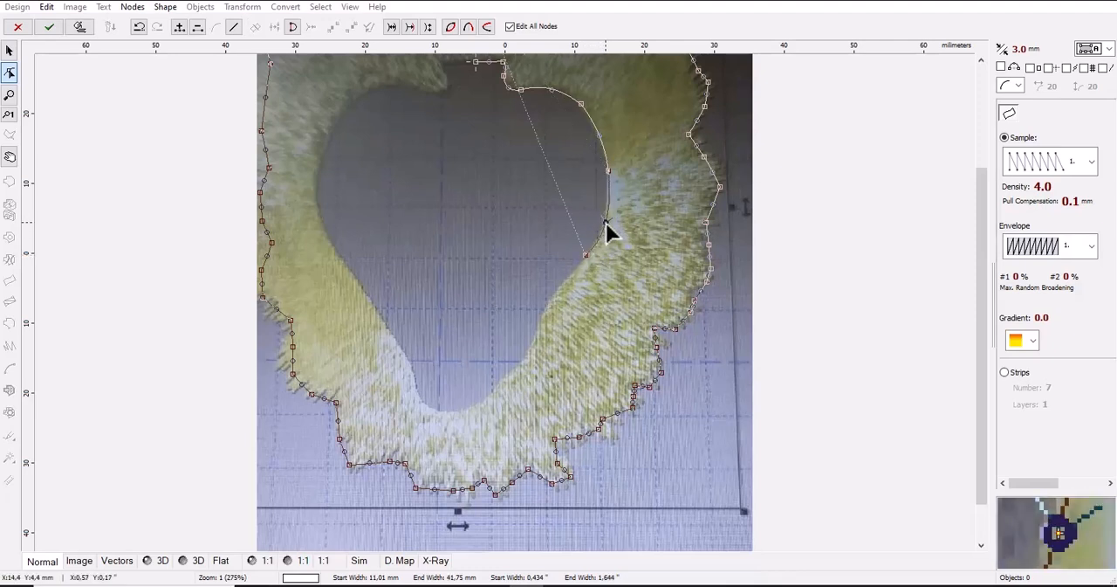
Continue the inner edge down the heart's lower-right side to its tip, curving the segments along the fur
{"action": "left_click", "coordinate": [540, 335]}
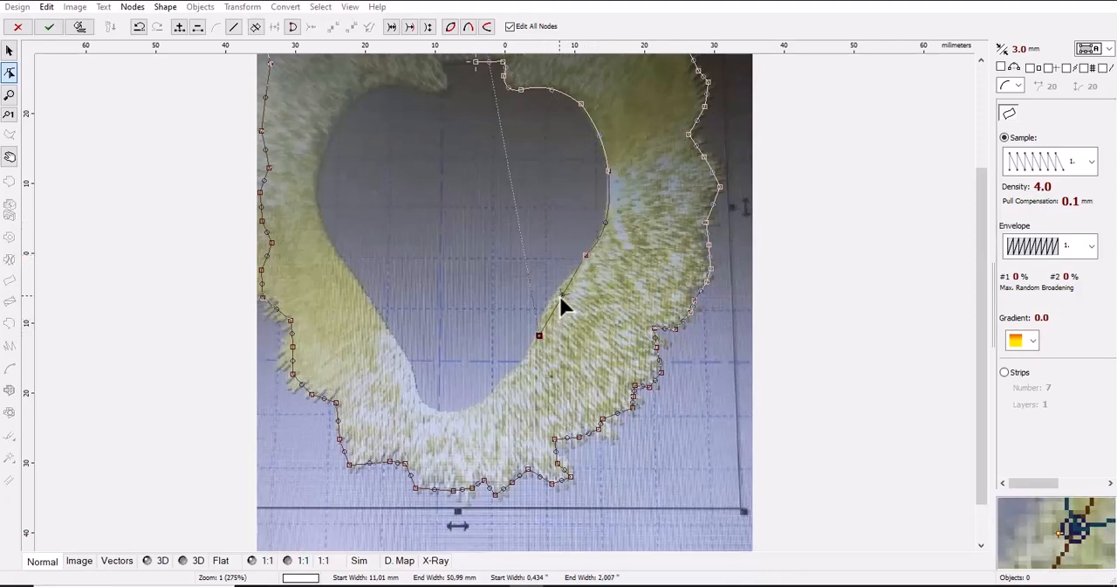
{"action": "left_click", "coordinate": [506, 371]}
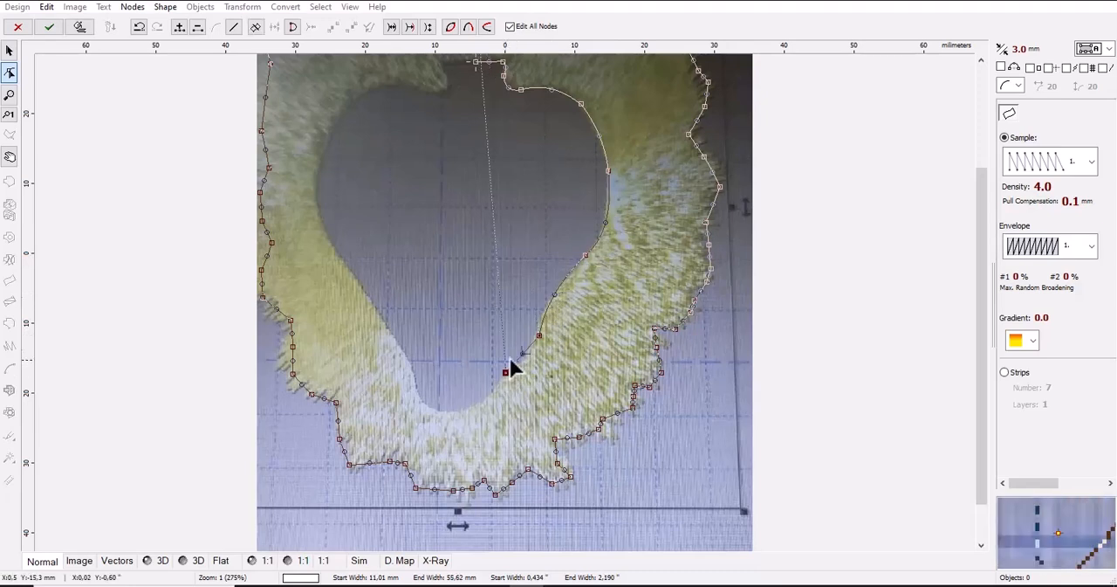
{"action": "left_click", "coordinate": [526, 355]}
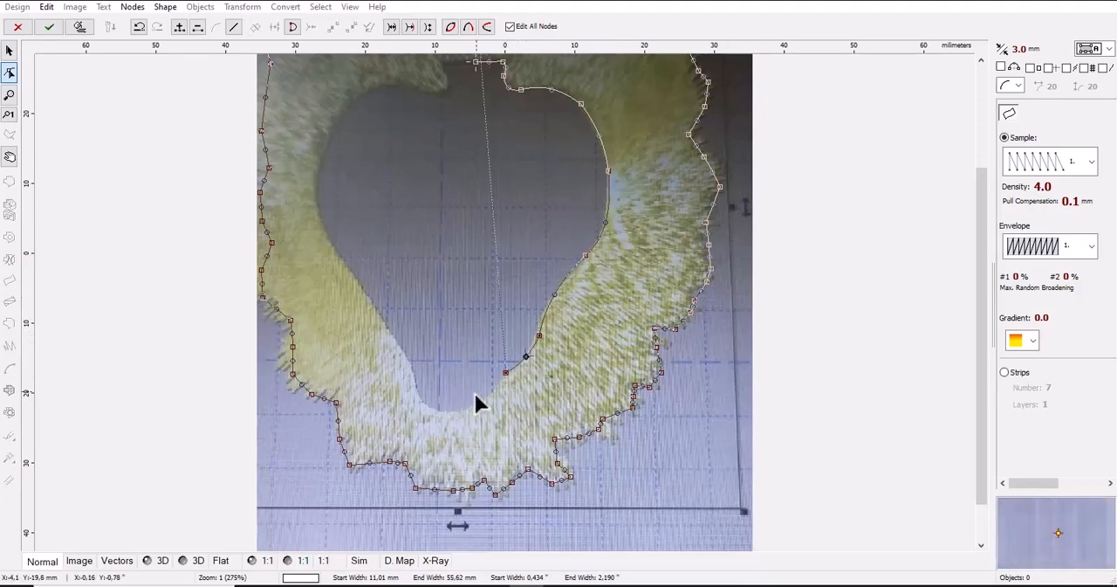
{"action": "left_click", "coordinate": [456, 412]}
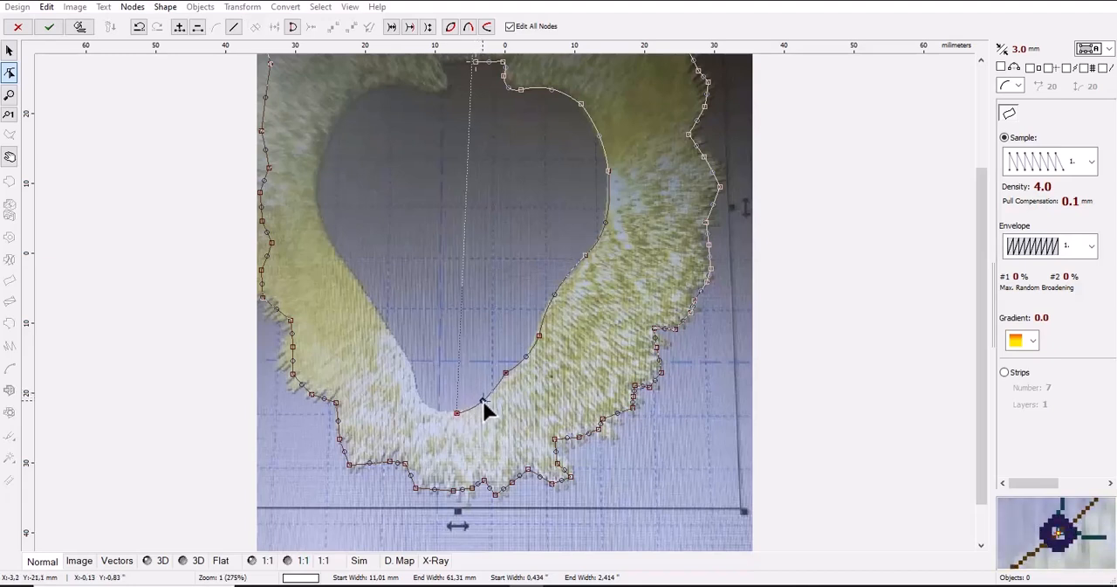
{"action": "left_click", "coordinate": [482, 397]}
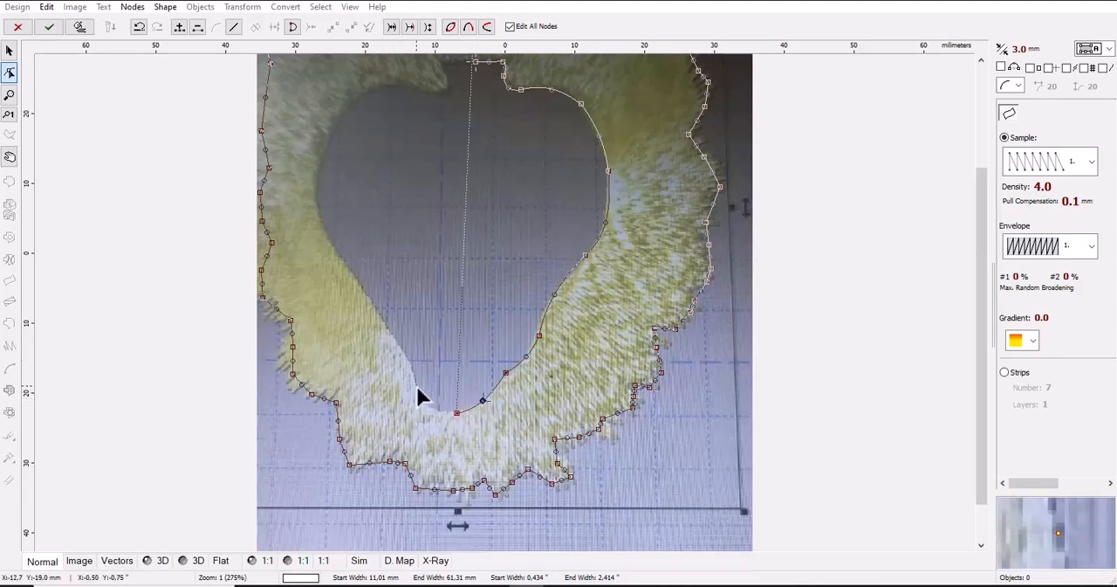
Continue the inner edge from the heart's tip up its left side, curving the segments to match the opening
{"action": "left_click", "coordinate": [413, 373]}
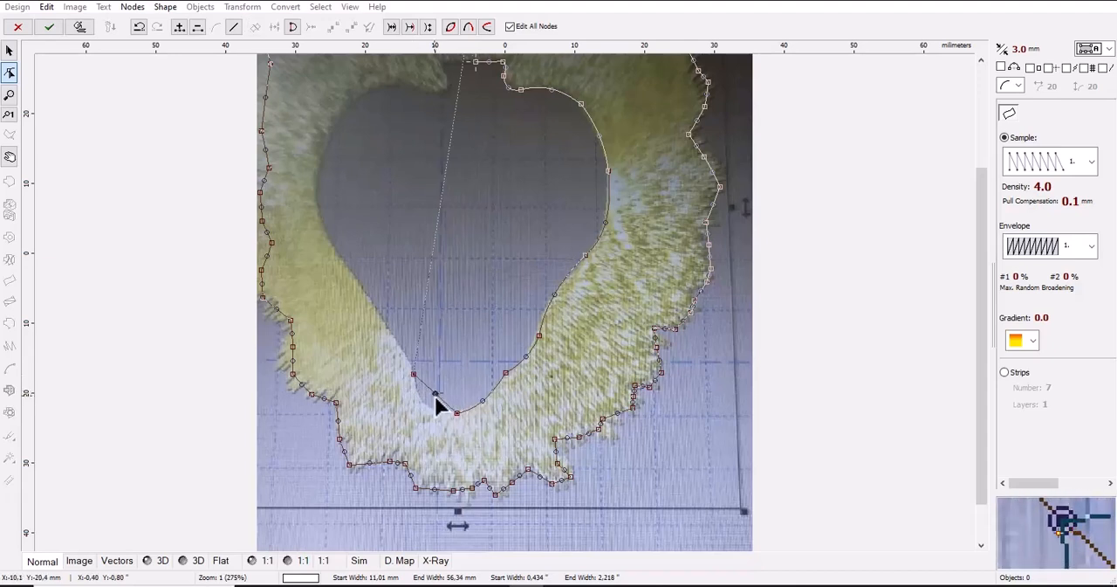
{"action": "left_click", "coordinate": [377, 312]}
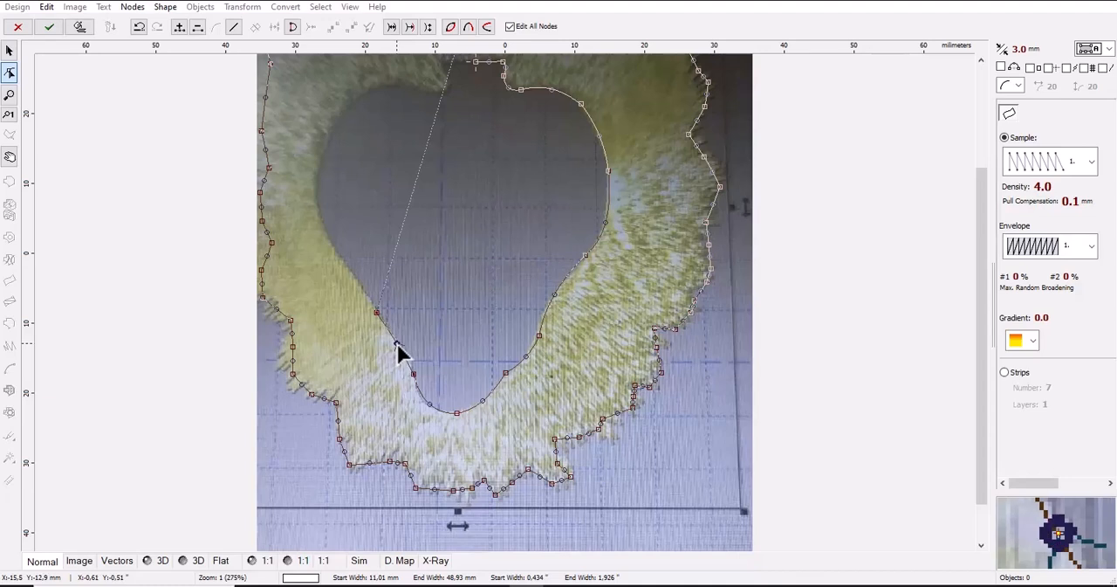
{"action": "left_click", "coordinate": [326, 238]}
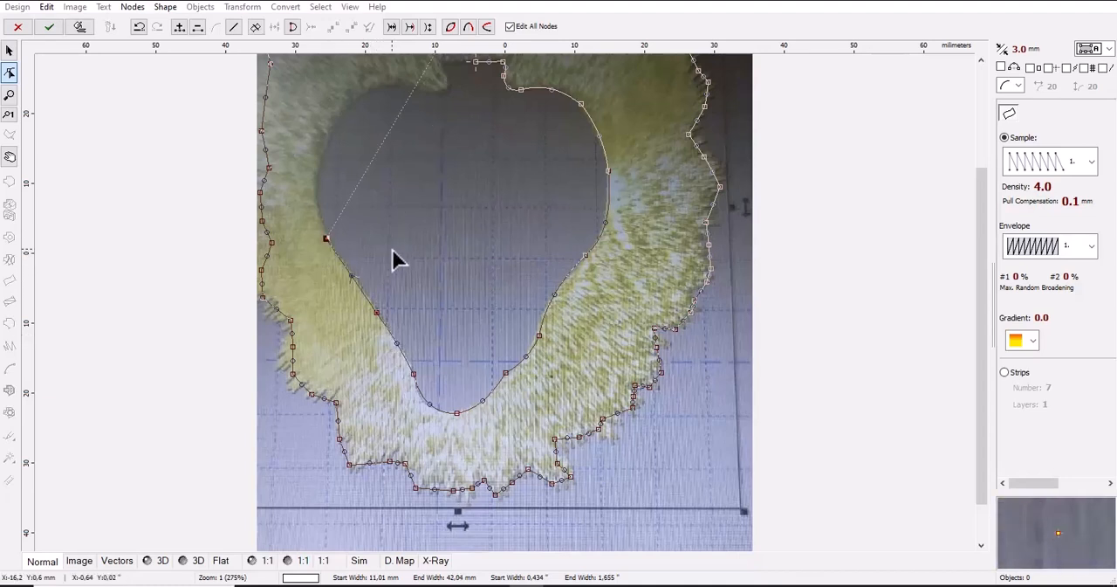
{"action": "left_click", "coordinate": [323, 153]}
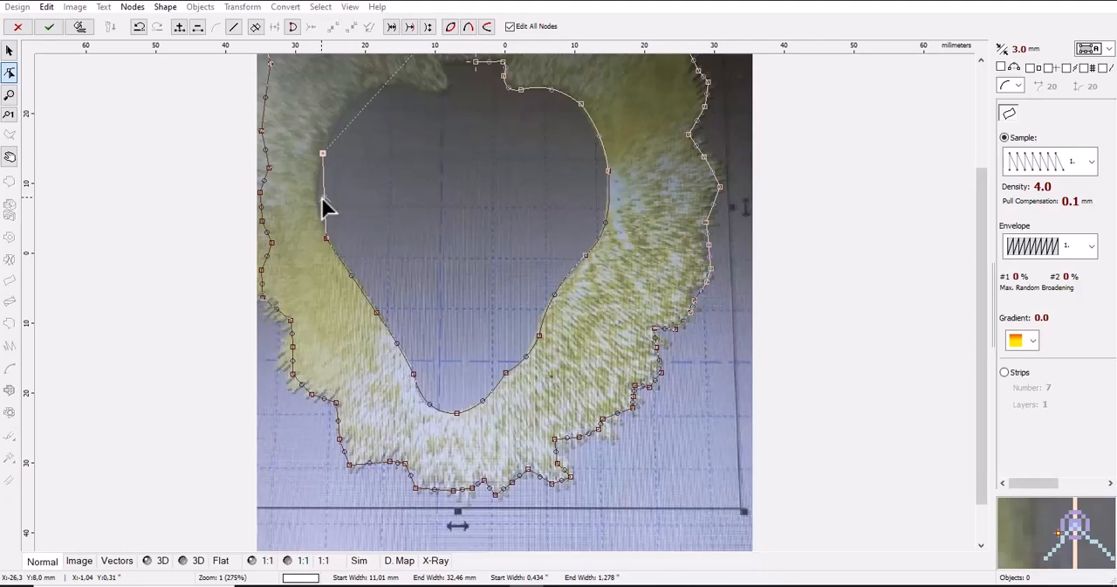
{"action": "left_click", "coordinate": [312, 199]}
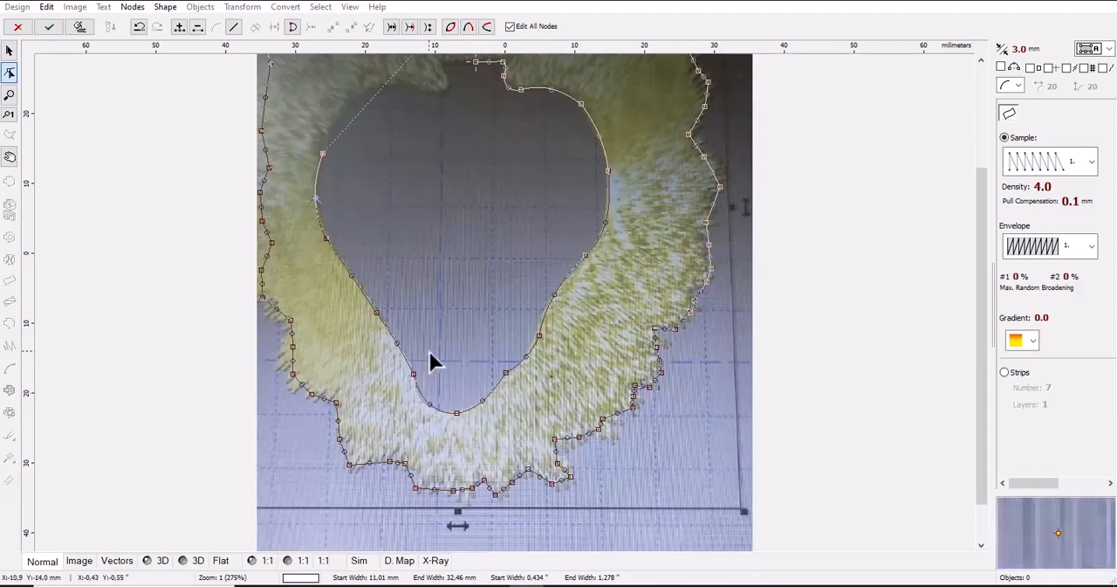
Continue the inner edge over the heart's upper-left lobe and into the notch's lower-left corner with curved segments
{"action": "left_click", "coordinate": [372, 91]}
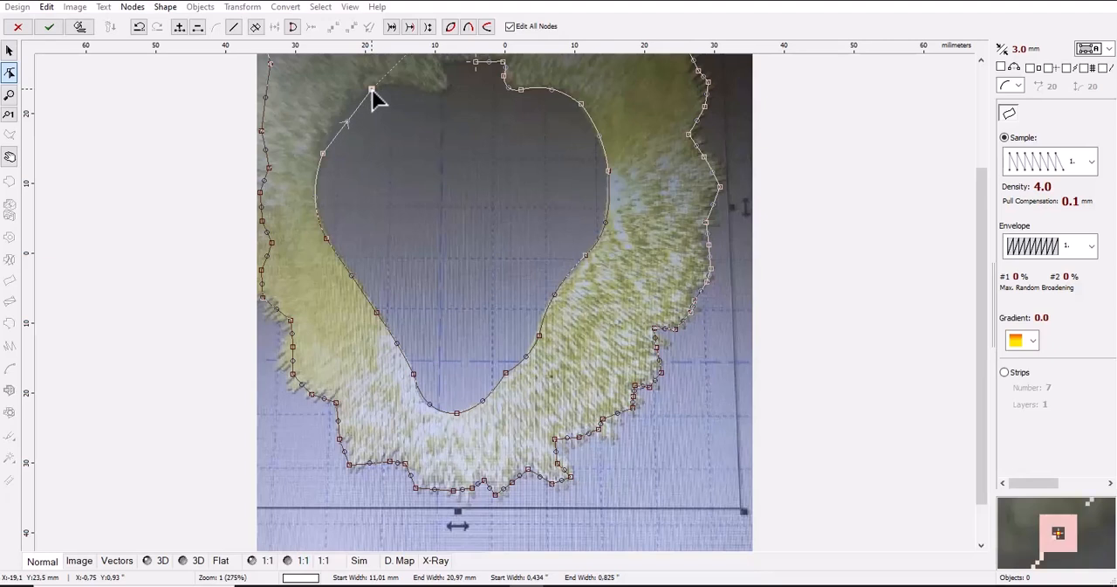
{"action": "left_click_drag", "start_coordinate": [347, 122], "coordinate": [344, 116]}
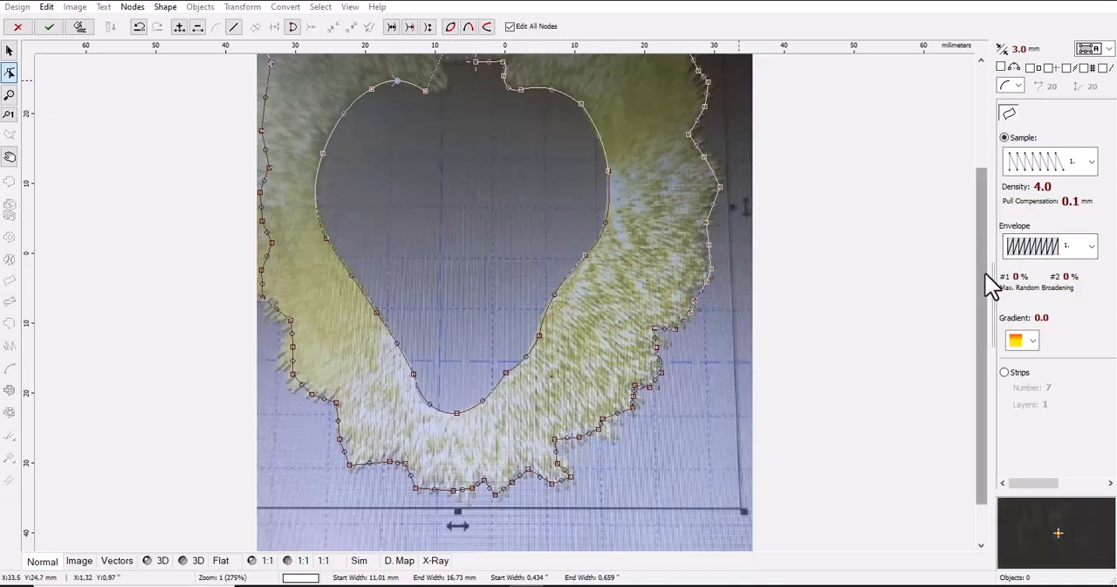
{"action": "left_click_drag", "start_coordinate": [985, 272], "coordinate": [980, 222]}
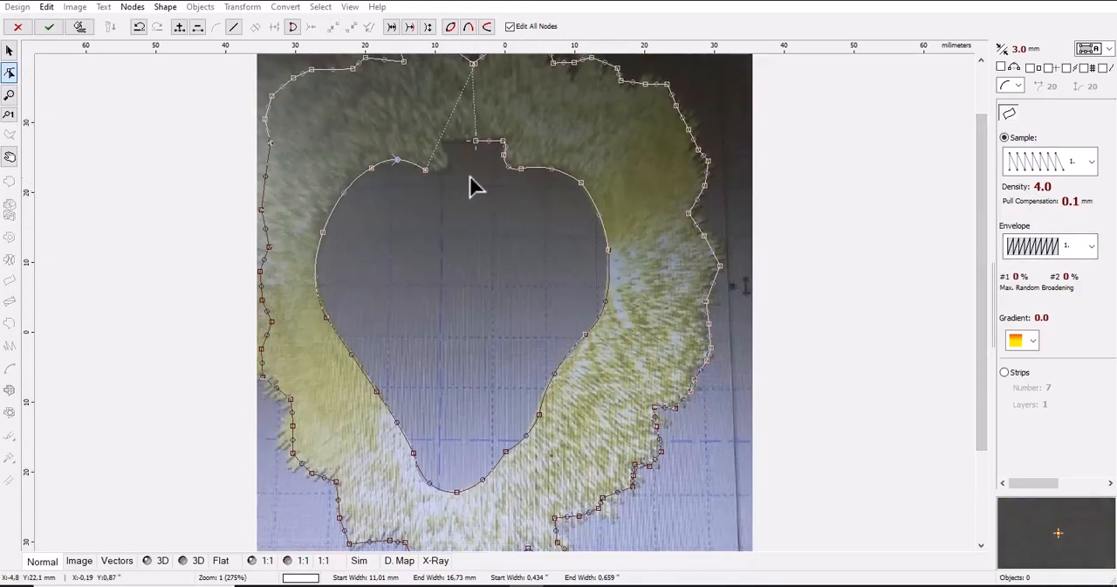
{"action": "left_click", "coordinate": [447, 158]}
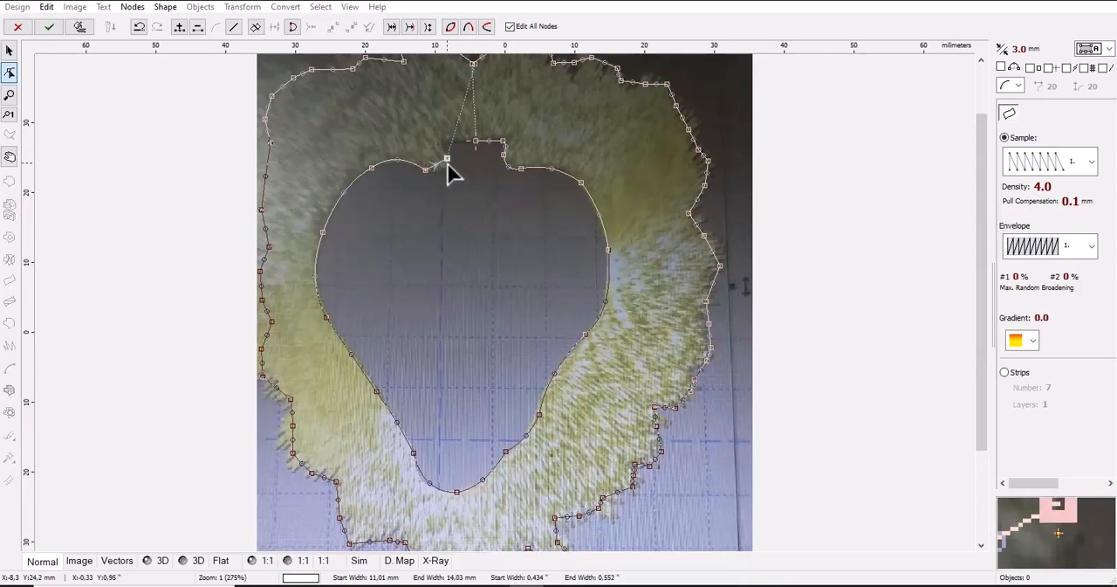
{"action": "left_click_drag", "start_coordinate": [437, 164], "coordinate": [441, 168]}
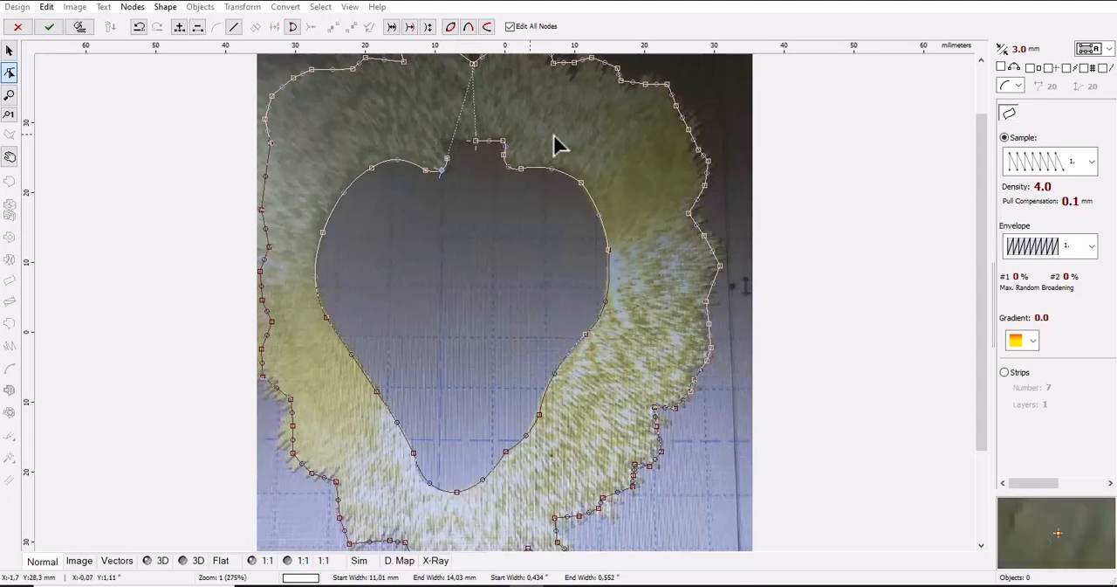
Finish the inner edge up the notch's left side and along its flat top, placing the last node just past the first
{"action": "left_click_drag", "start_coordinate": [979, 207], "coordinate": [980, 160]}
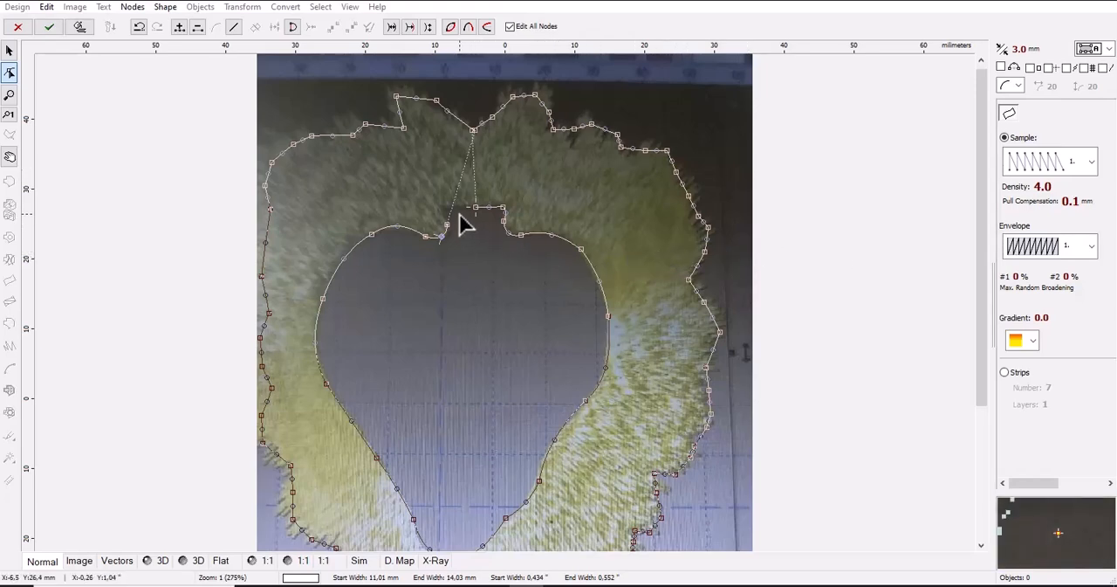
{"action": "scroll", "coordinate": [429, 219], "scroll_direction": "up", "scroll_amount": 1}
{"action": "left_click", "coordinate": [363, 204]}
{"action": "left_click_drag", "start_coordinate": [364, 223], "coordinate": [360, 224]}
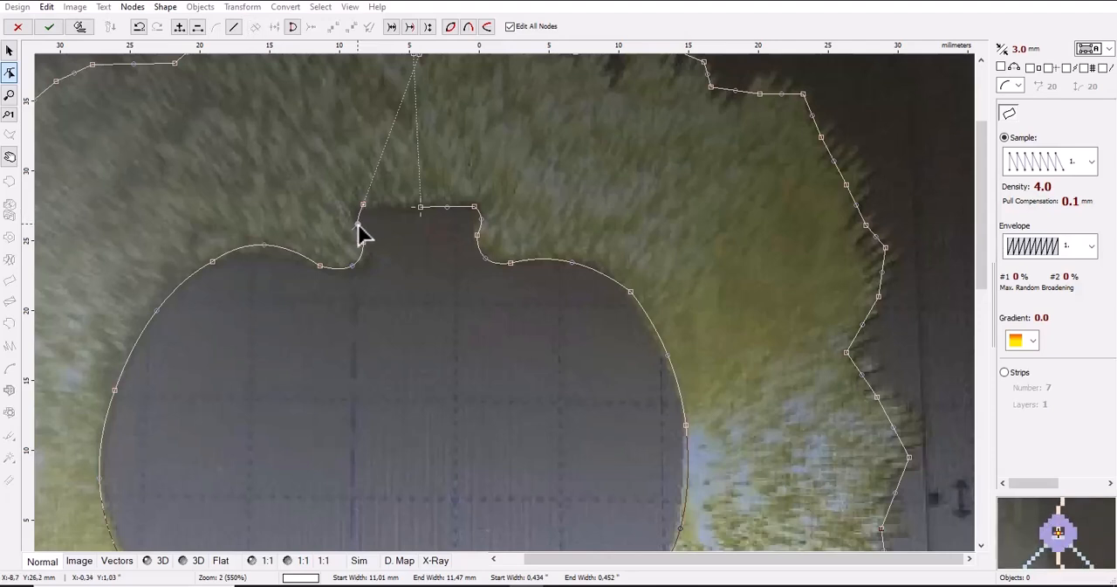
{"action": "left_click", "coordinate": [411, 207]}
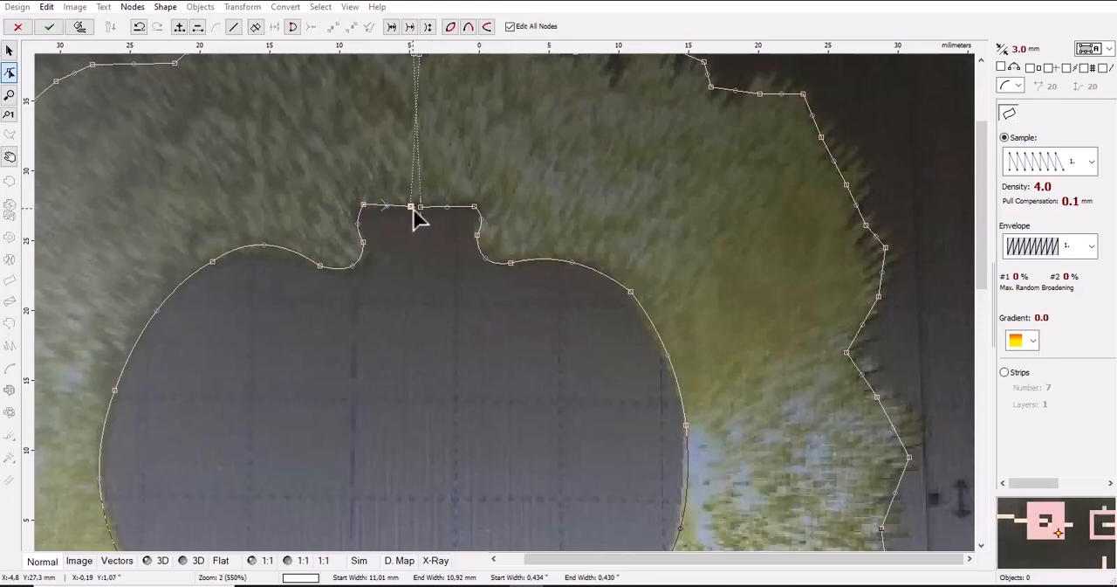
{"action": "left_click_drag", "start_coordinate": [411, 209], "coordinate": [424, 210]}
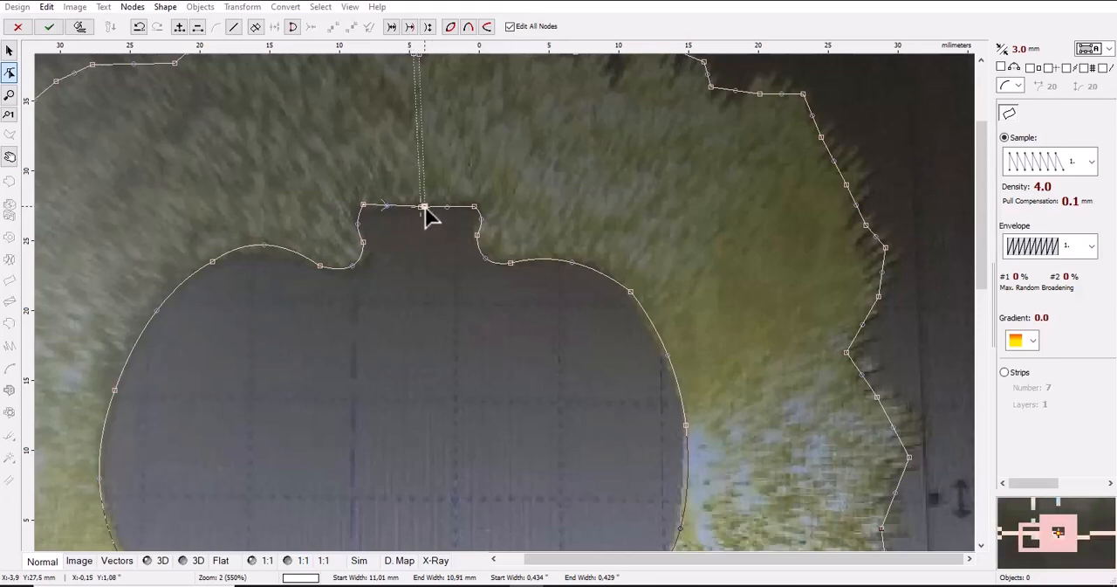
Finish the two-edge column around the heart with its stitches generated and preview it in 3D without the photo
{"action": "scroll", "coordinate": [426, 208], "scroll_direction": "down", "scroll_amount": 2}
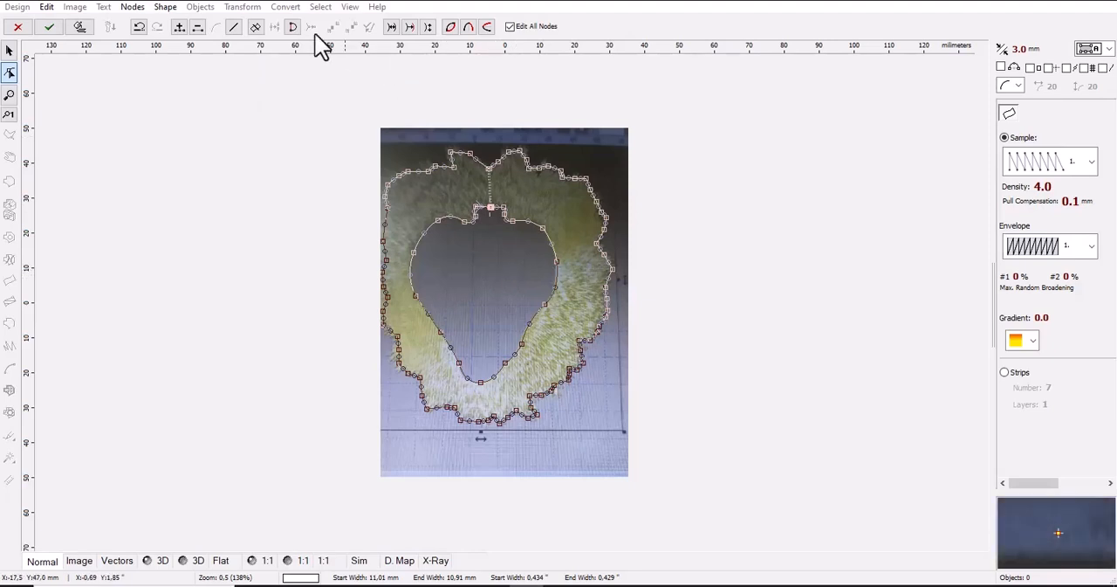
{"action": "left_click", "coordinate": [78, 27]}
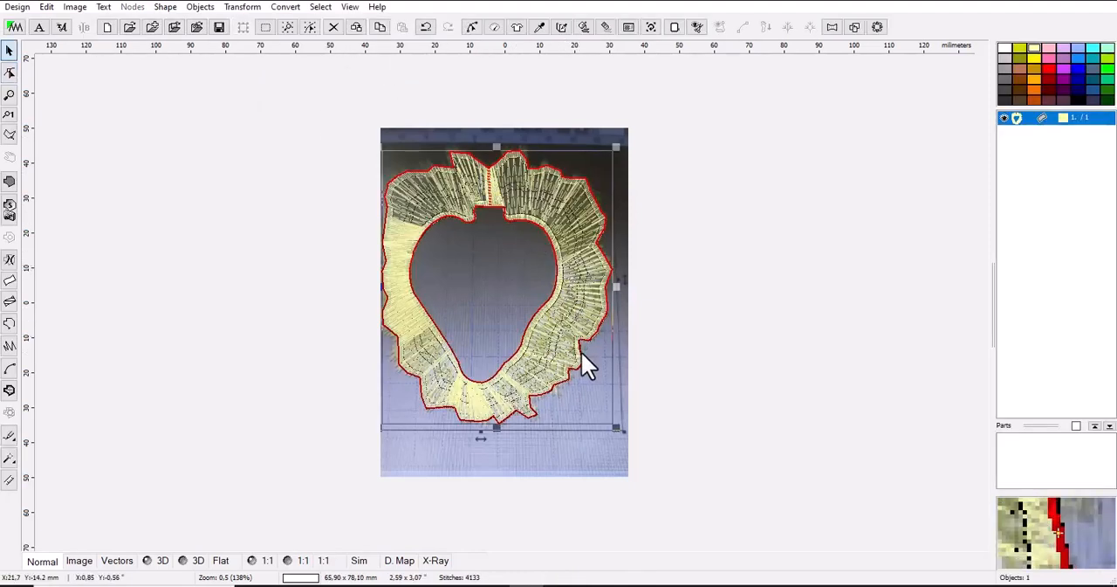
{"action": "left_click", "coordinate": [201, 564]}
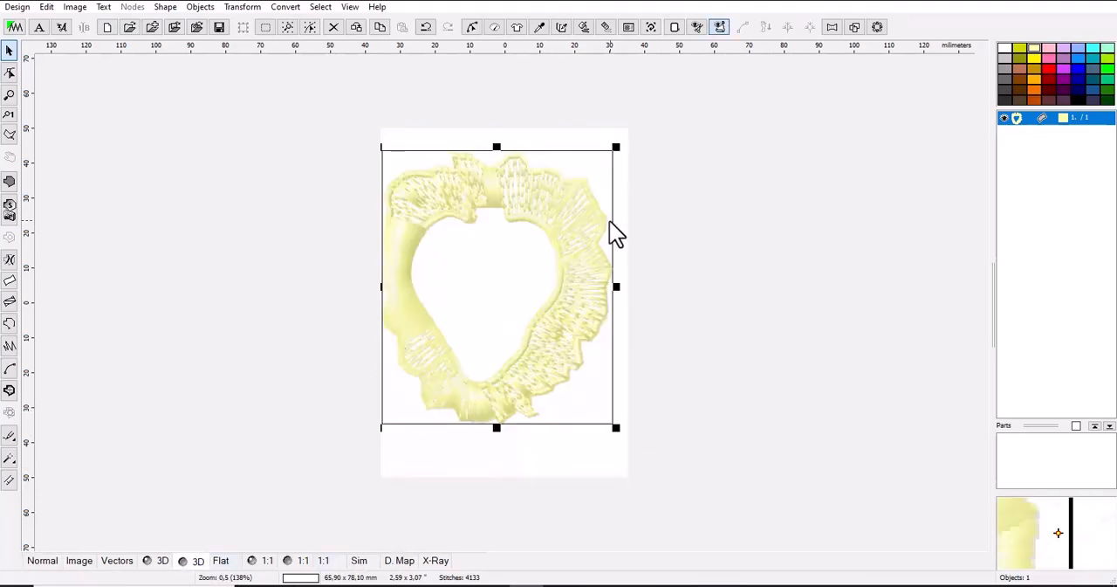
{"action": "scroll", "coordinate": [601, 225], "scroll_direction": "up", "scroll_amount": 1}
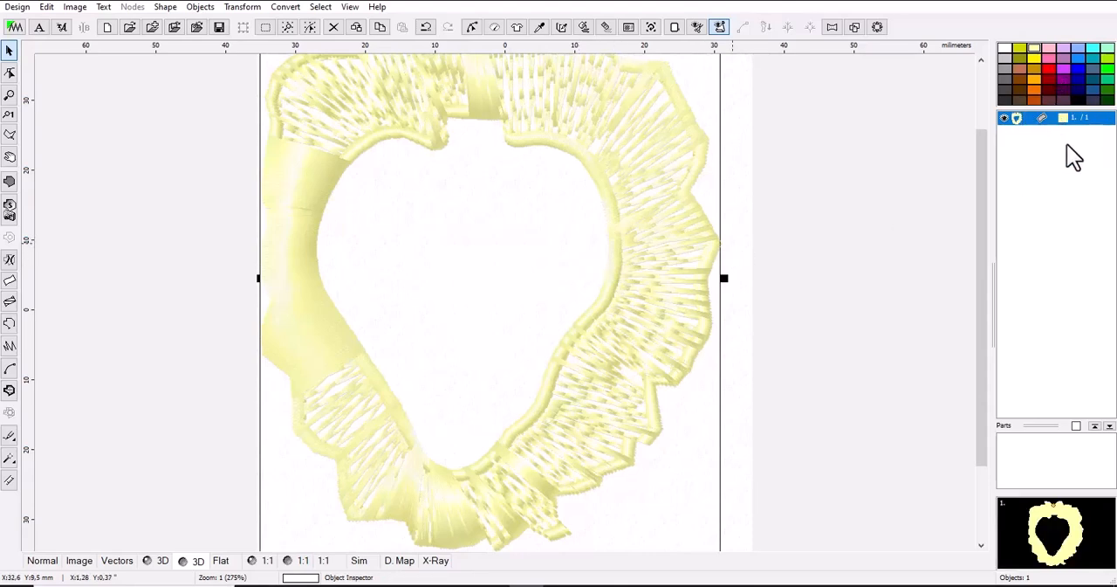
Recolor the furry border column to blue and deselect it
{"action": "left_click", "coordinate": [1078, 68]}
{"action": "left_click_drag", "start_coordinate": [1077, 81], "coordinate": [1072, 121]}
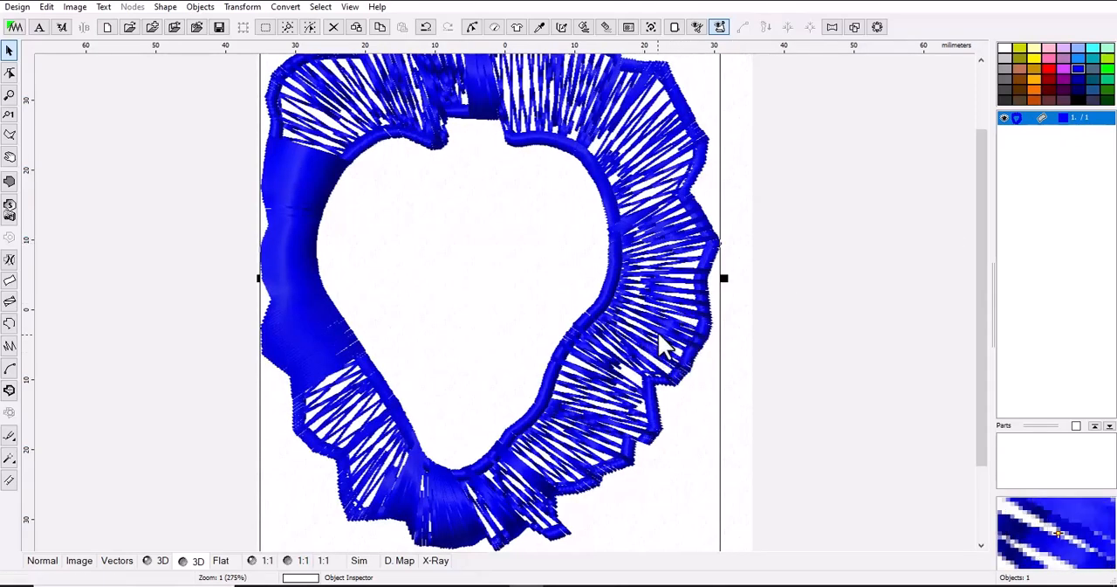
{"action": "scroll", "coordinate": [451, 342], "scroll_direction": "down", "scroll_amount": 1}
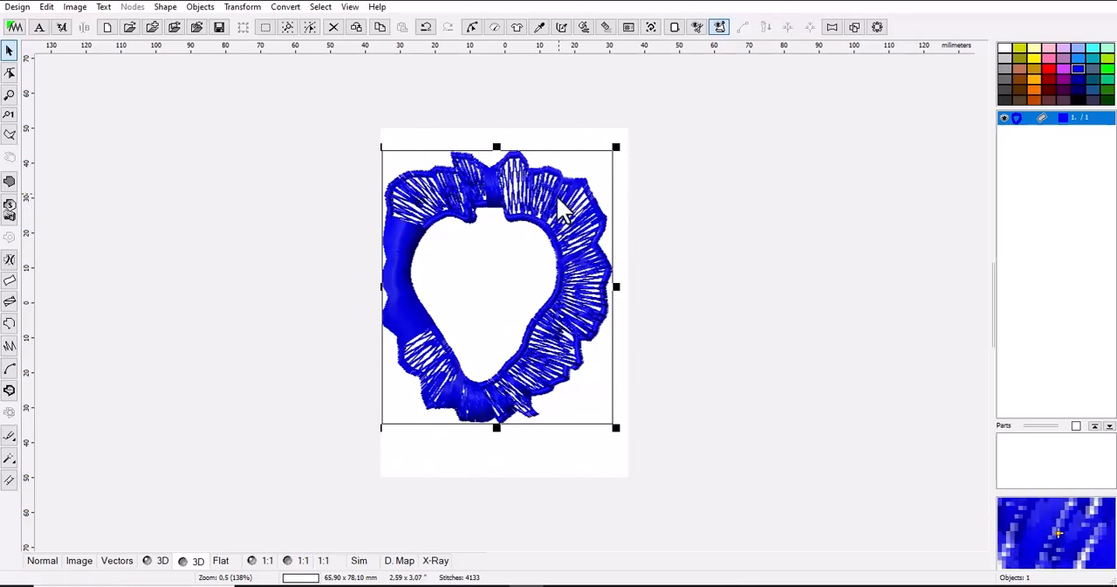
{"action": "left_click", "coordinate": [569, 136]}
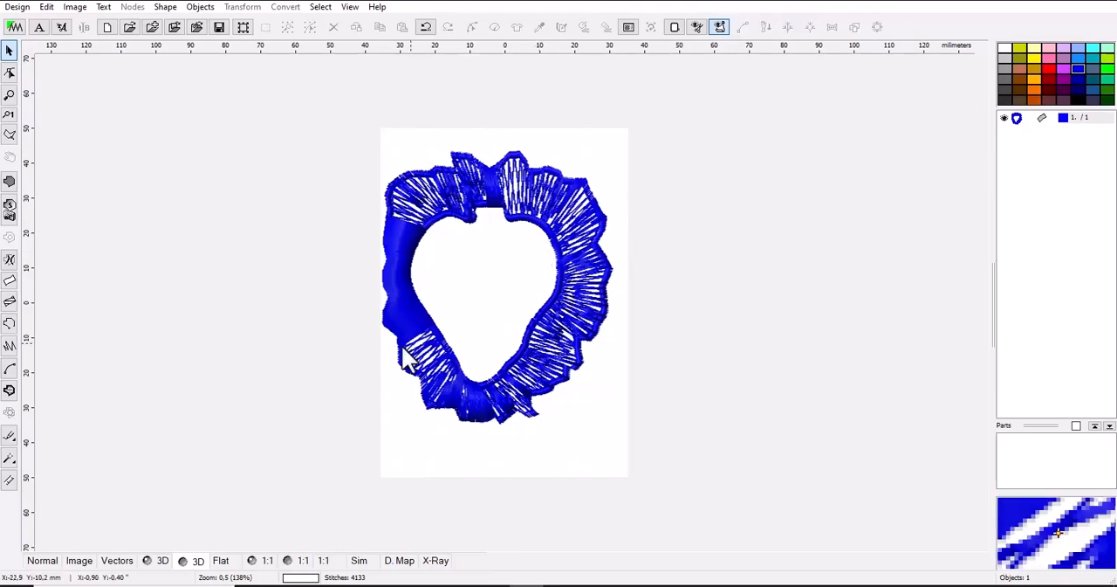
Open Pointofix and start its screen annotation mode over the design
{"action": "left_click", "coordinate": [140, 586]}
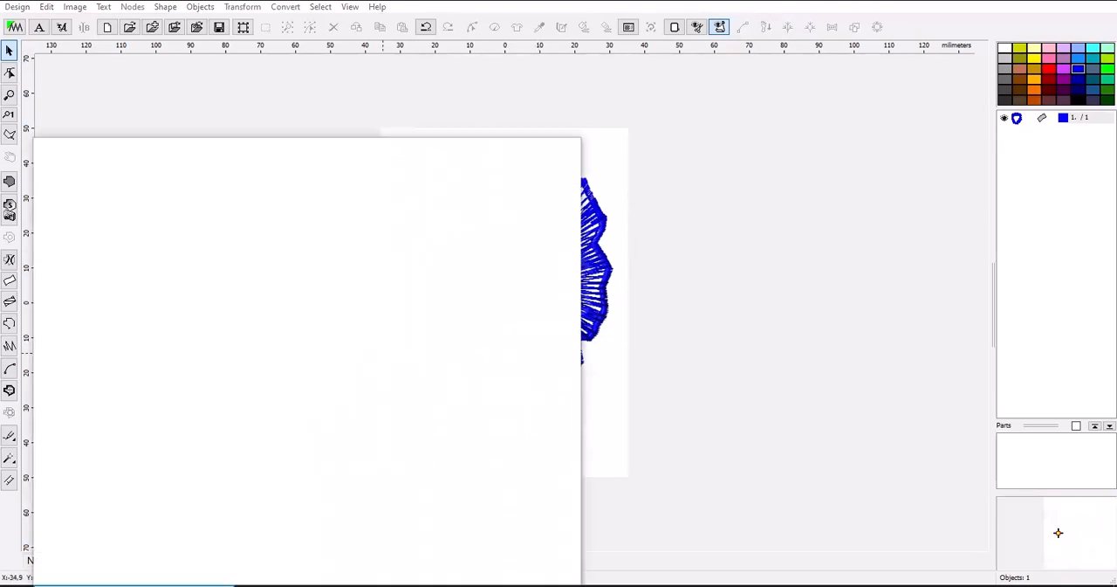
{"action": "type", "text": "po"}
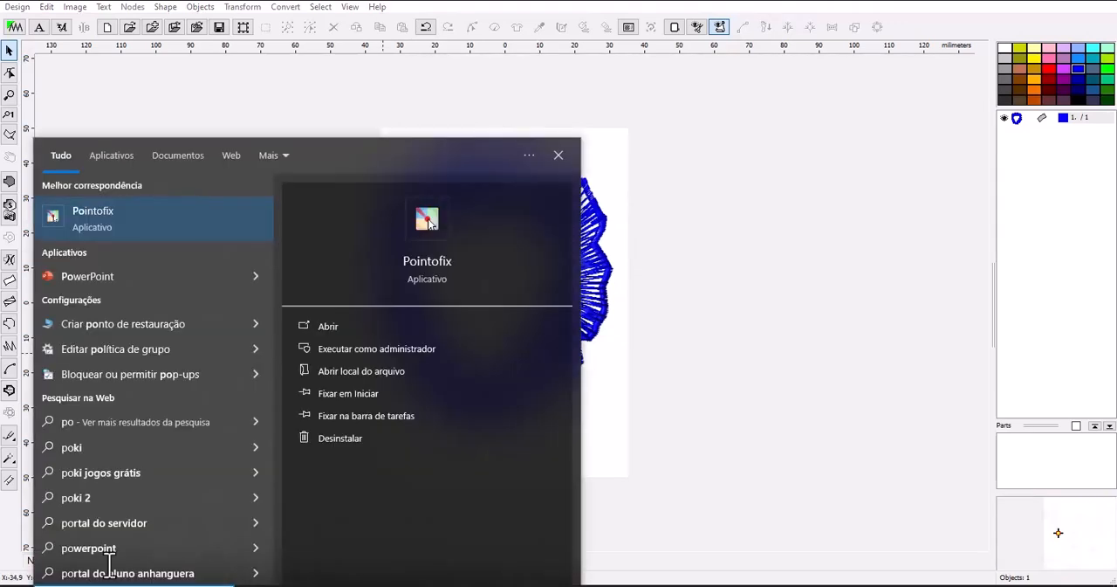
{"action": "left_click", "coordinate": [204, 220]}
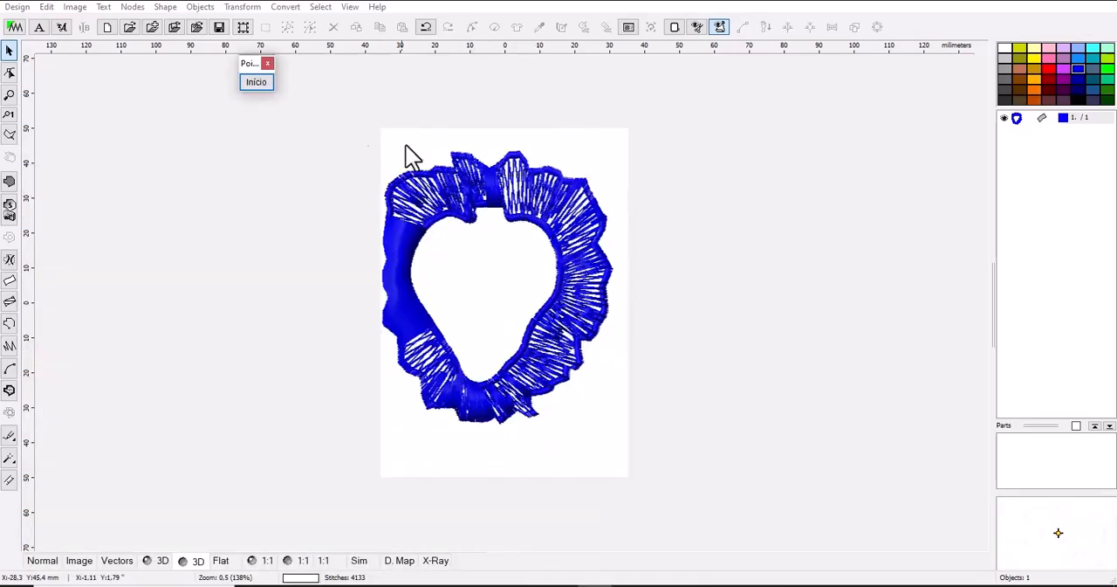
{"action": "left_click", "coordinate": [254, 82]}
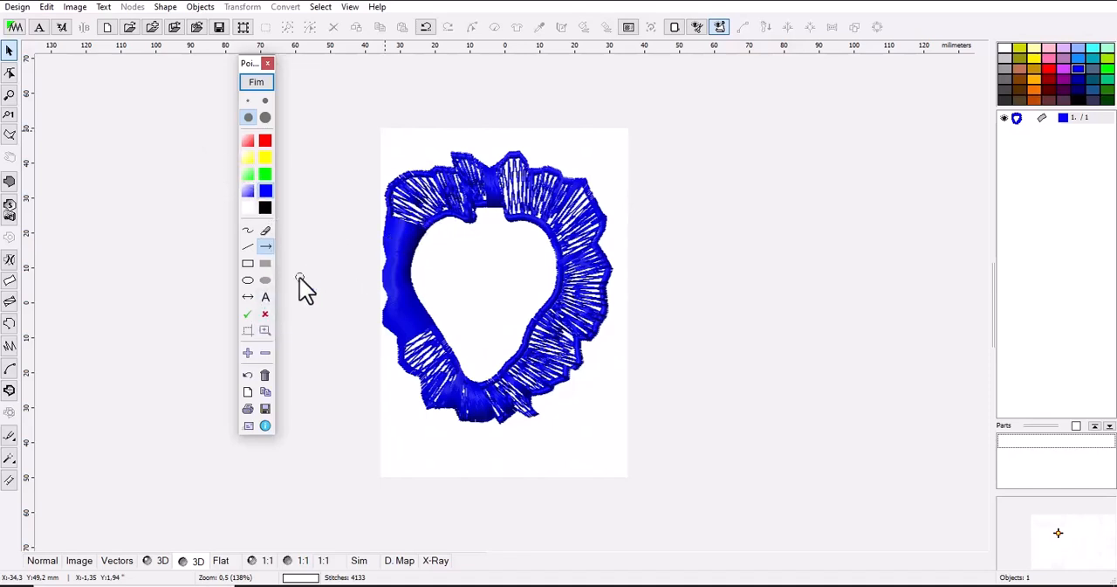
Annotate the border just right of the notch with a blue arrow running from its outer edge to its inner edge
{"action": "scroll", "coordinate": [517, 186], "scroll_direction": "up", "scroll_amount": 2}
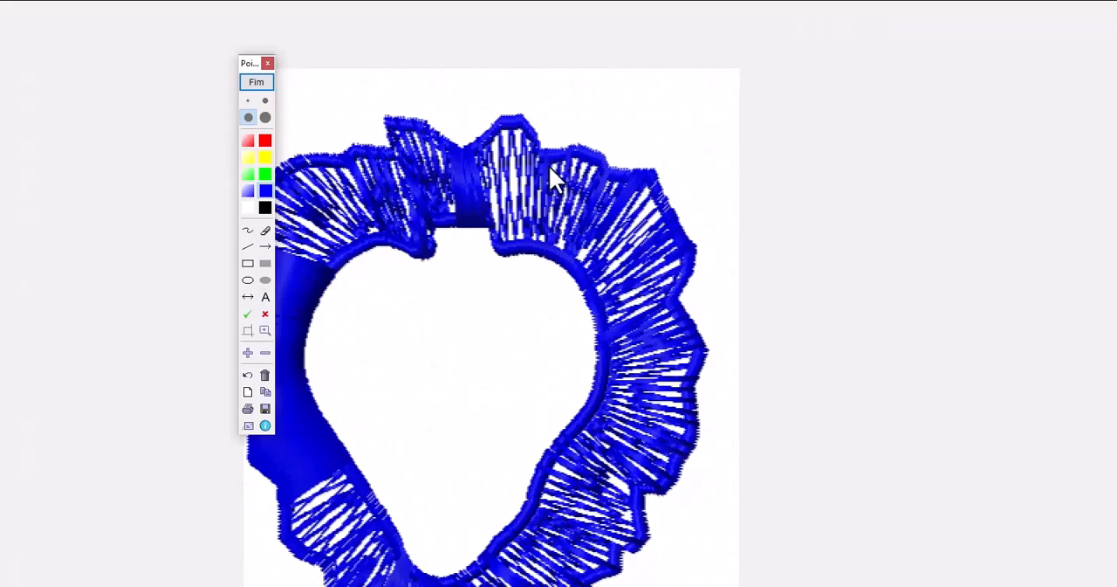
{"action": "left_click_drag", "start_coordinate": [551, 151], "coordinate": [553, 187]}
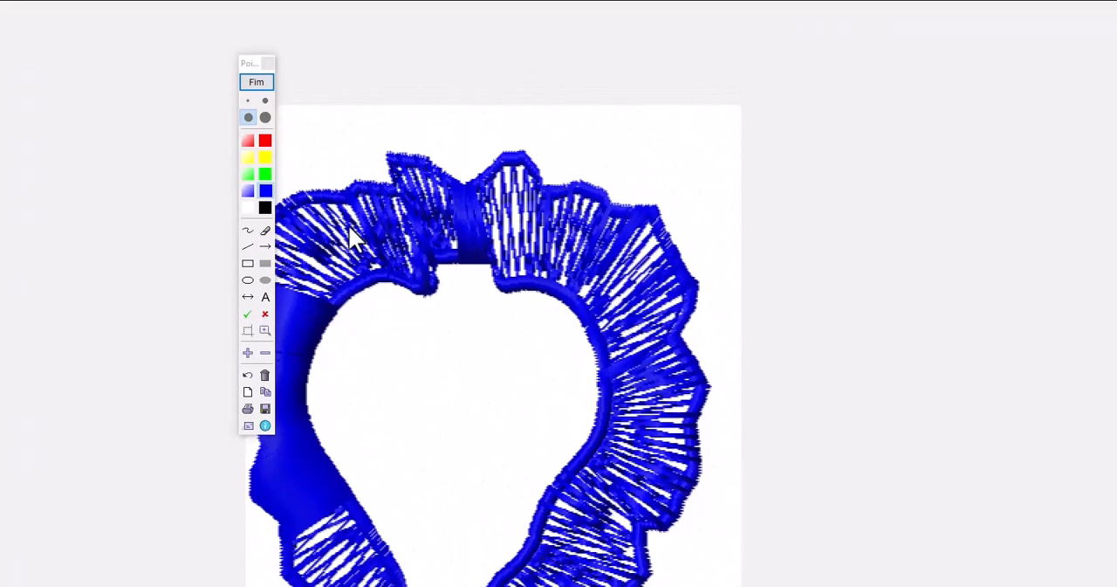
{"action": "left_click", "coordinate": [267, 246]}
{"action": "left_click_drag", "start_coordinate": [538, 173], "coordinate": [529, 219]}
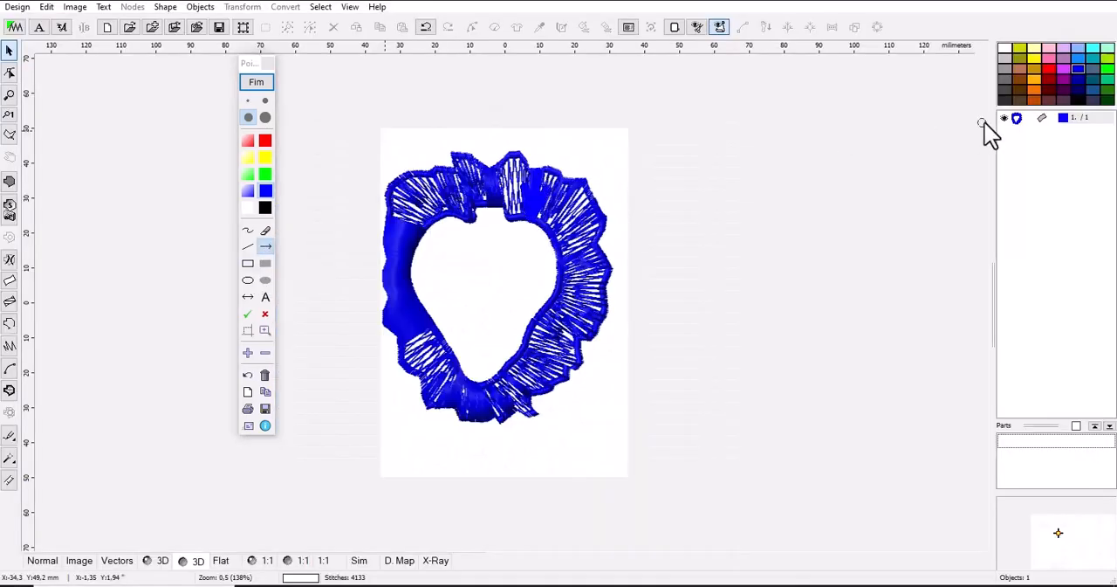
{"action": "left_click", "coordinate": [1044, 67]}
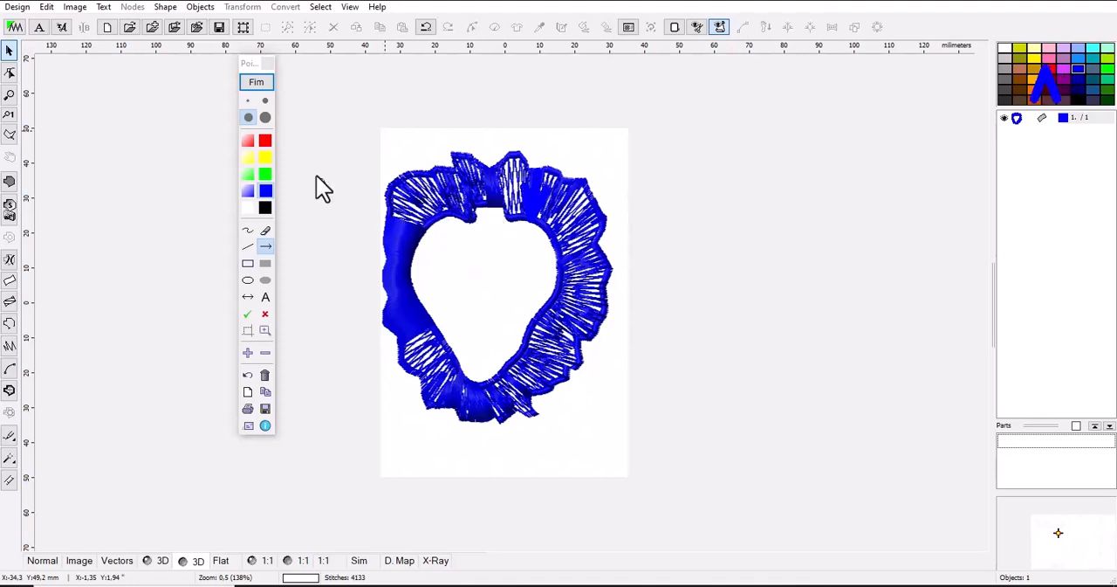
Draw a straight red annotation line across the border's upper-right section, from the outer edge to the inner edge
{"action": "left_click", "coordinate": [267, 142]}
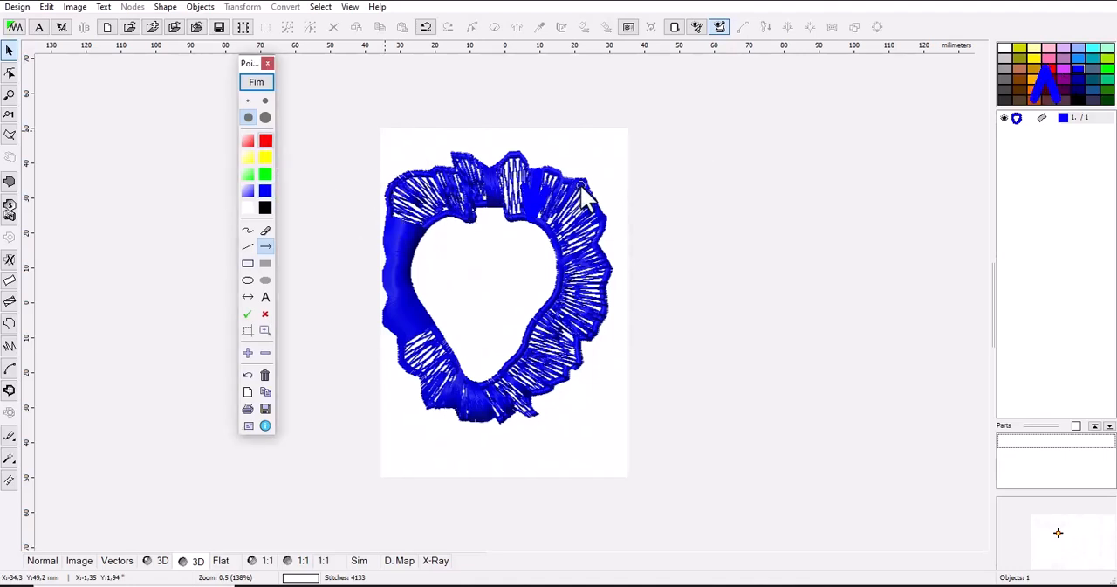
{"action": "left_click", "coordinate": [248, 246]}
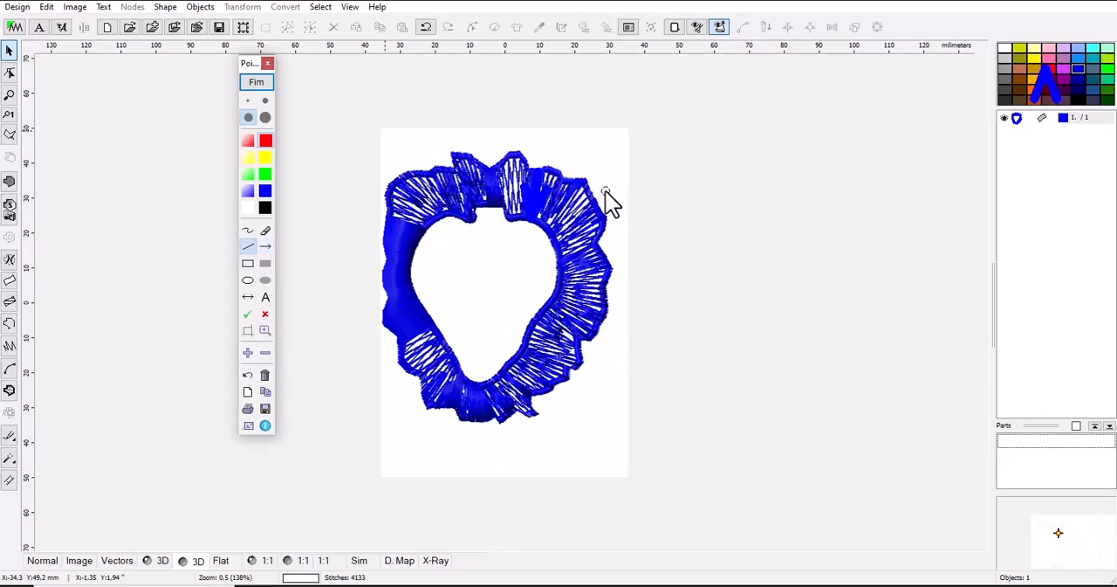
{"action": "left_click_drag", "start_coordinate": [576, 182], "coordinate": [555, 230]}
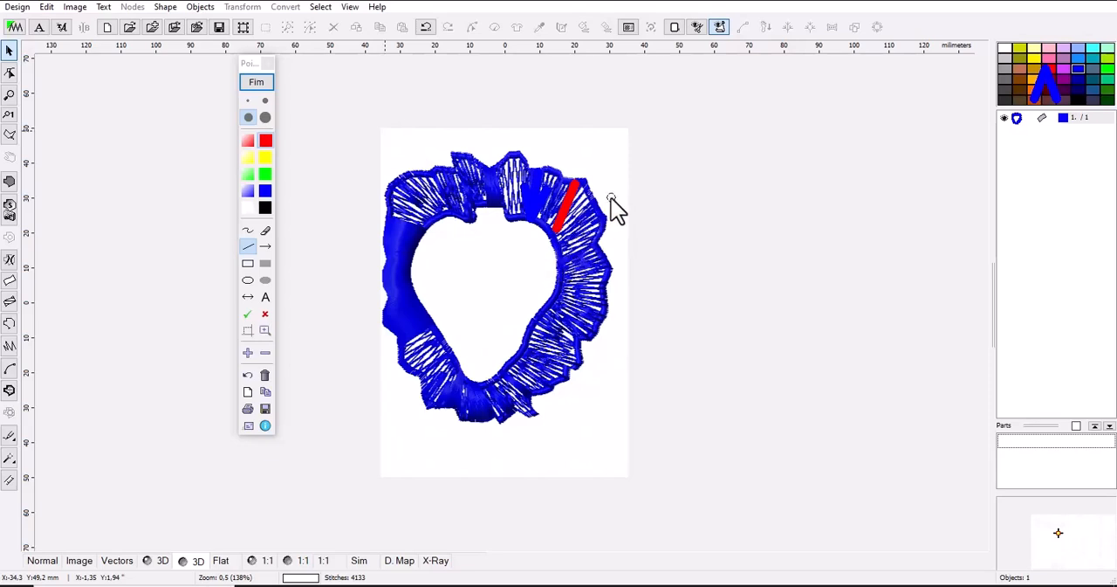
End the annotation mode and examine the stitches along the border's upper-right inner edge up close
{"action": "scroll", "coordinate": [554, 215], "scroll_direction": "up", "scroll_amount": 2}
{"action": "scroll", "coordinate": [553, 214], "scroll_direction": "down", "scroll_amount": 2}
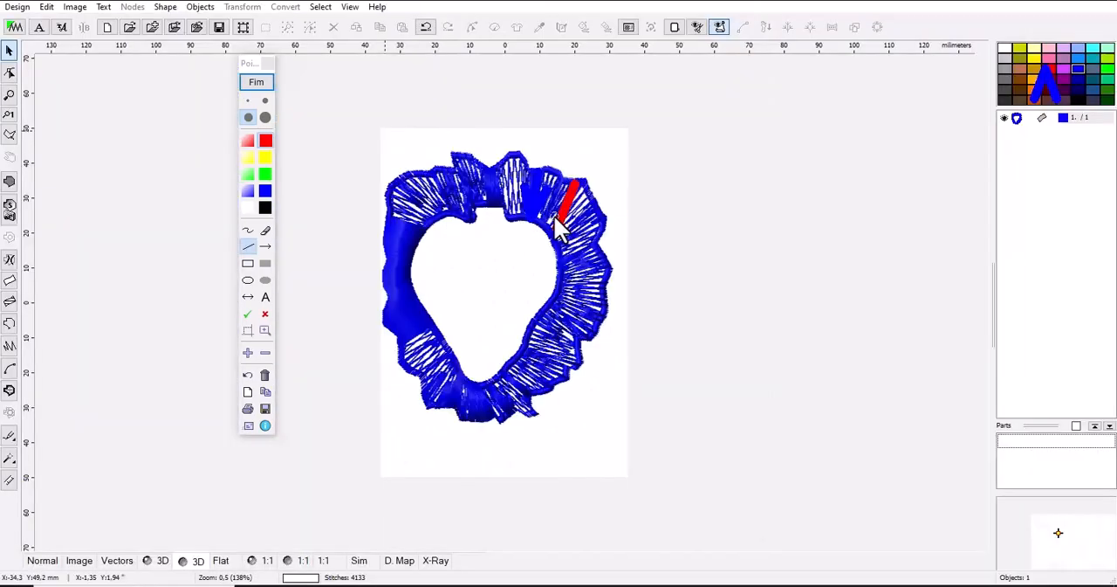
{"action": "left_click", "coordinate": [261, 80]}
{"action": "scroll", "coordinate": [588, 236], "scroll_direction": "up", "scroll_amount": 5}
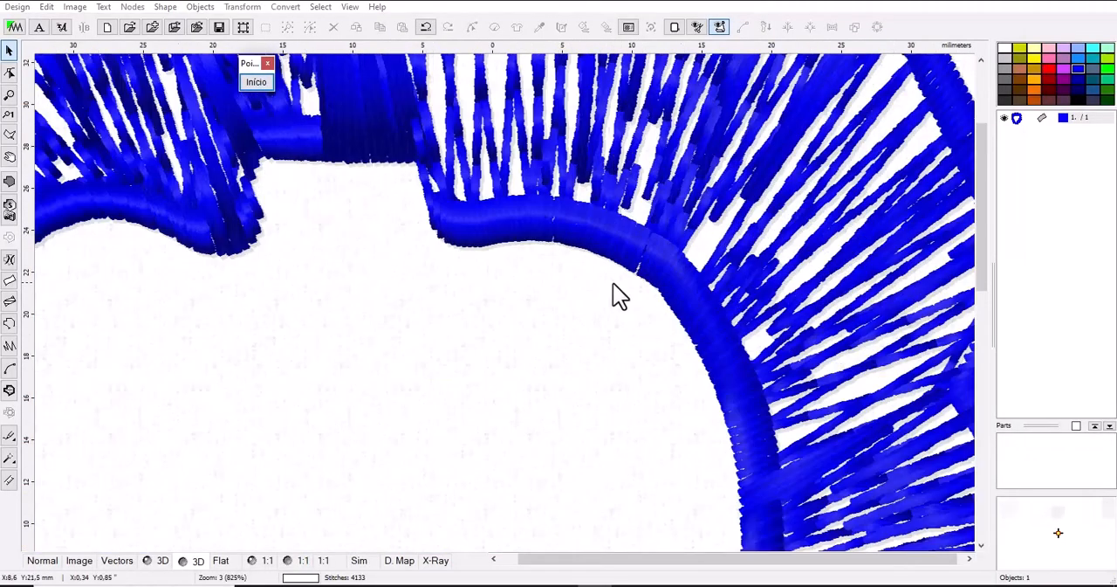
{"action": "scroll", "coordinate": [621, 293], "scroll_direction": "down", "scroll_amount": 3}
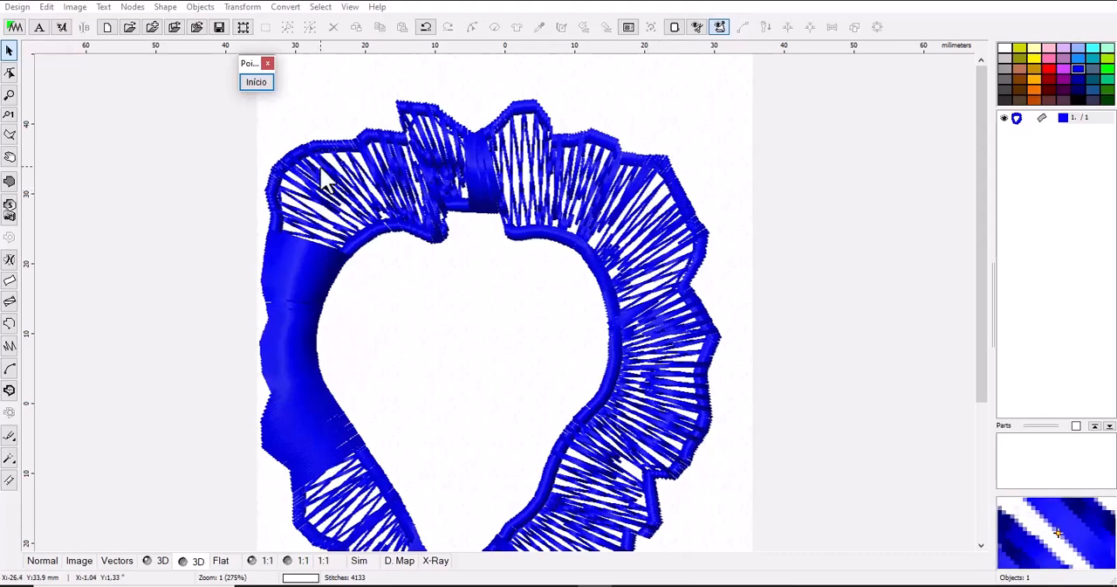
Measure the border's upper-right section from inner to outer edge, closing Pointofix and leaving the measurement
{"action": "left_click", "coordinate": [8, 480]}
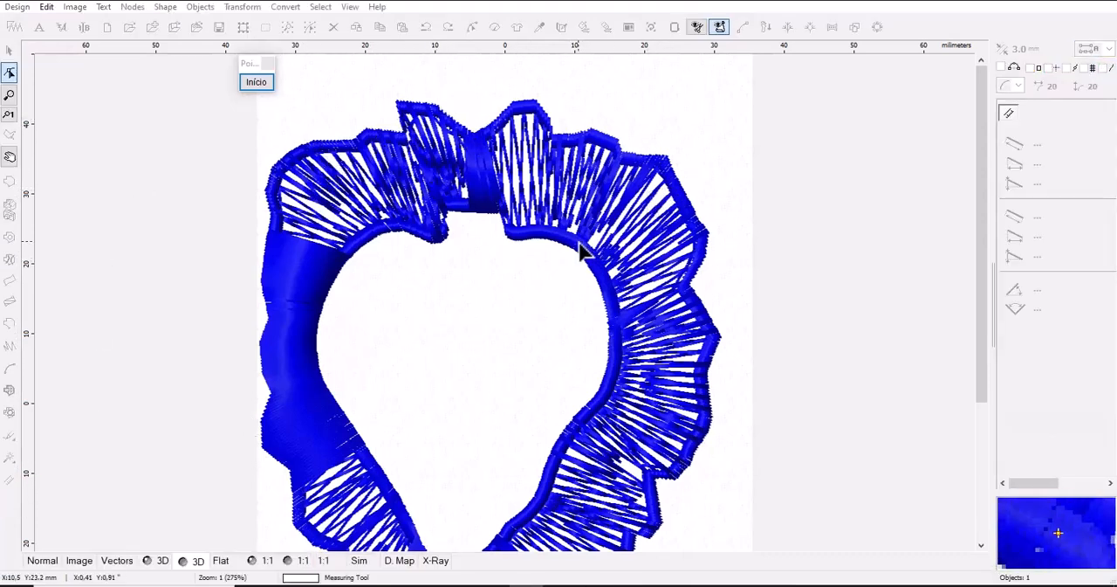
{"action": "left_click_drag", "start_coordinate": [580, 243], "coordinate": [616, 154]}
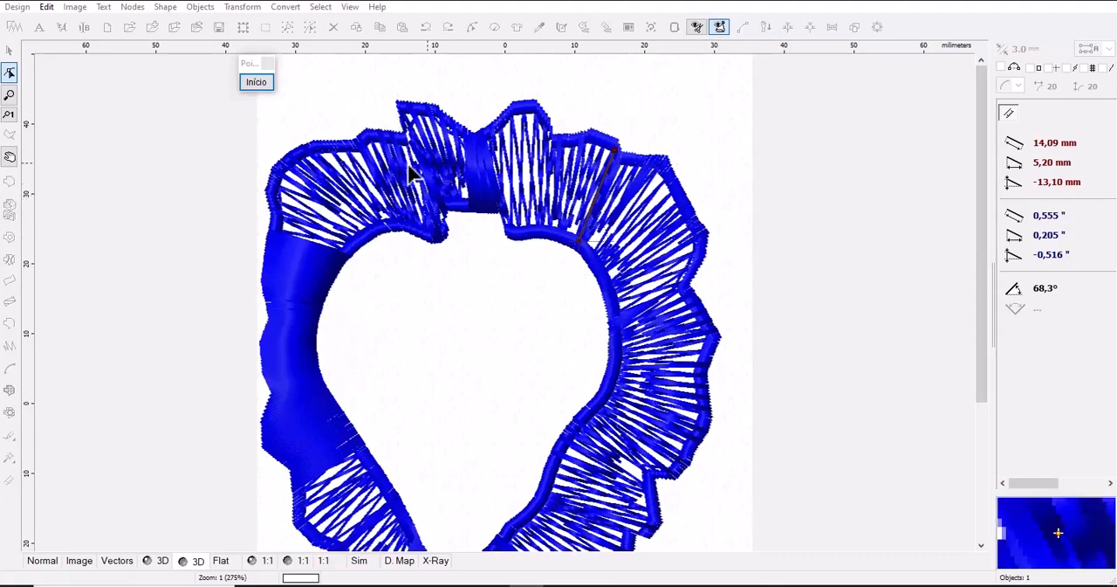
{"action": "left_click", "coordinate": [268, 62]}
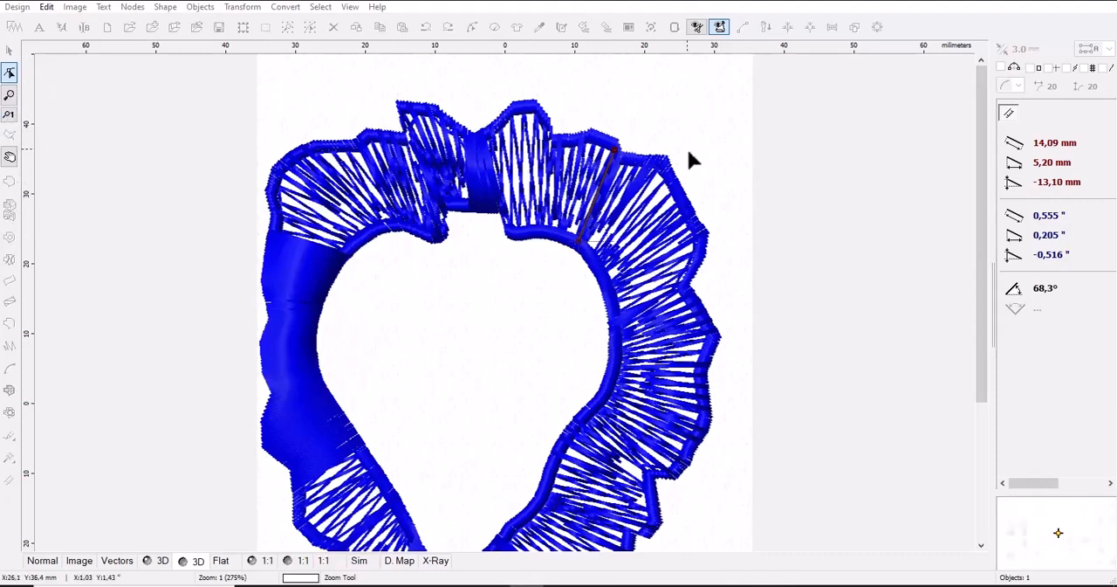
{"action": "right_click", "coordinate": [568, 151]}
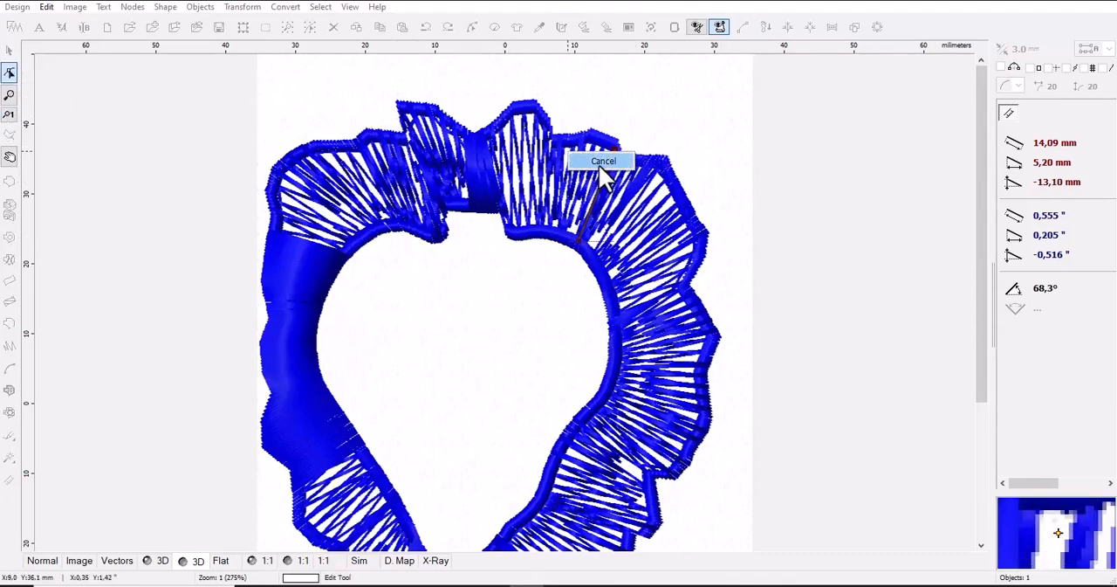
{"action": "left_click", "coordinate": [598, 165]}
Create a small horizontal two-edge column of about 11.5 × 3.6 mm inside the heart opening and generate its stitches
{"action": "left_click", "coordinate": [9, 294]}
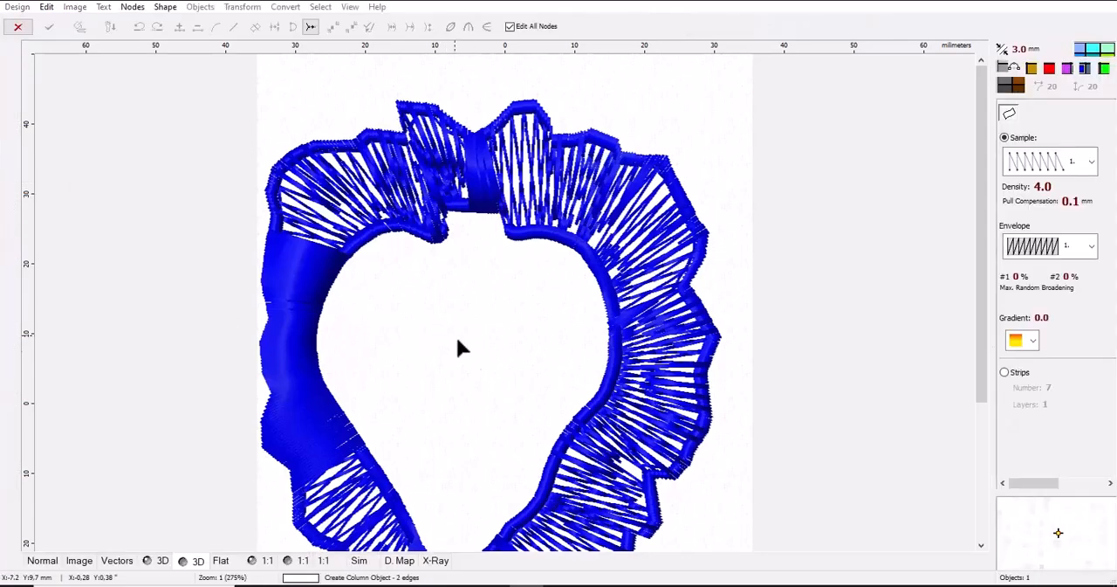
{"action": "left_click", "coordinate": [455, 315]}
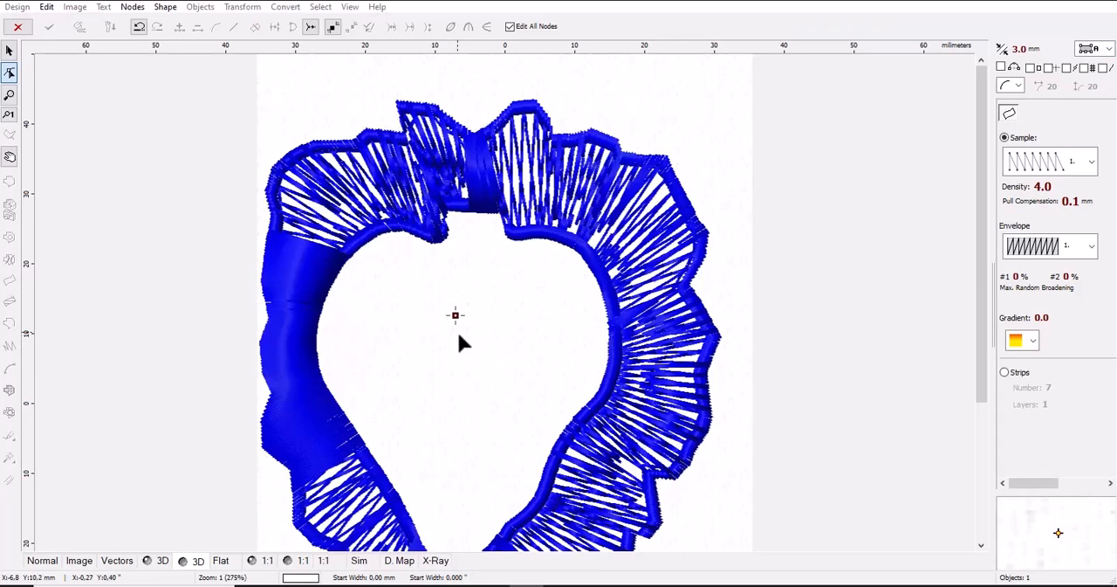
{"action": "left_click", "coordinate": [455, 337]}
{"action": "left_click", "coordinate": [482, 337]}
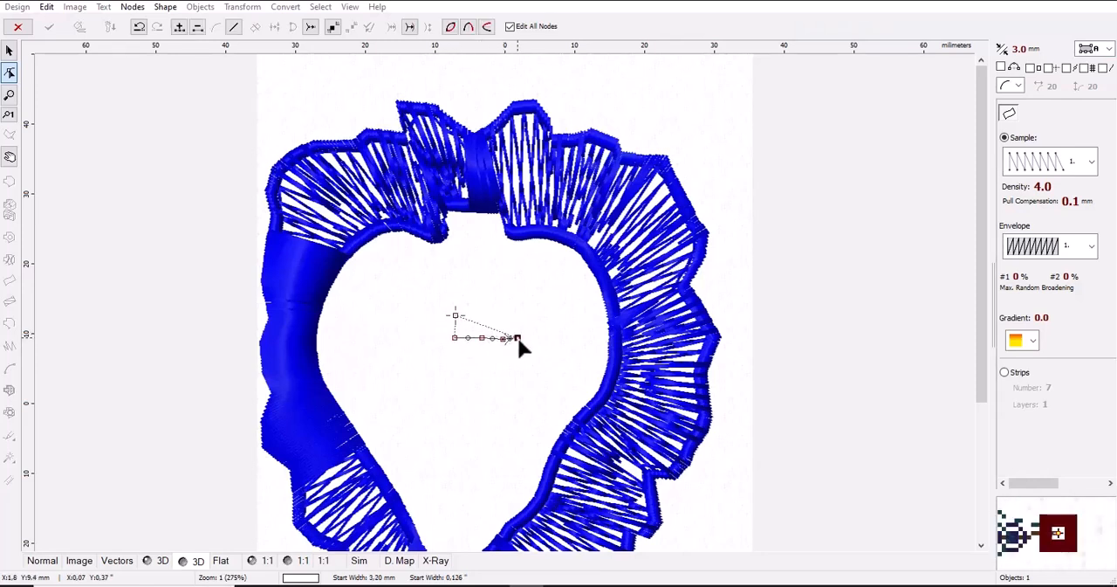
{"action": "left_click", "coordinate": [536, 339]}
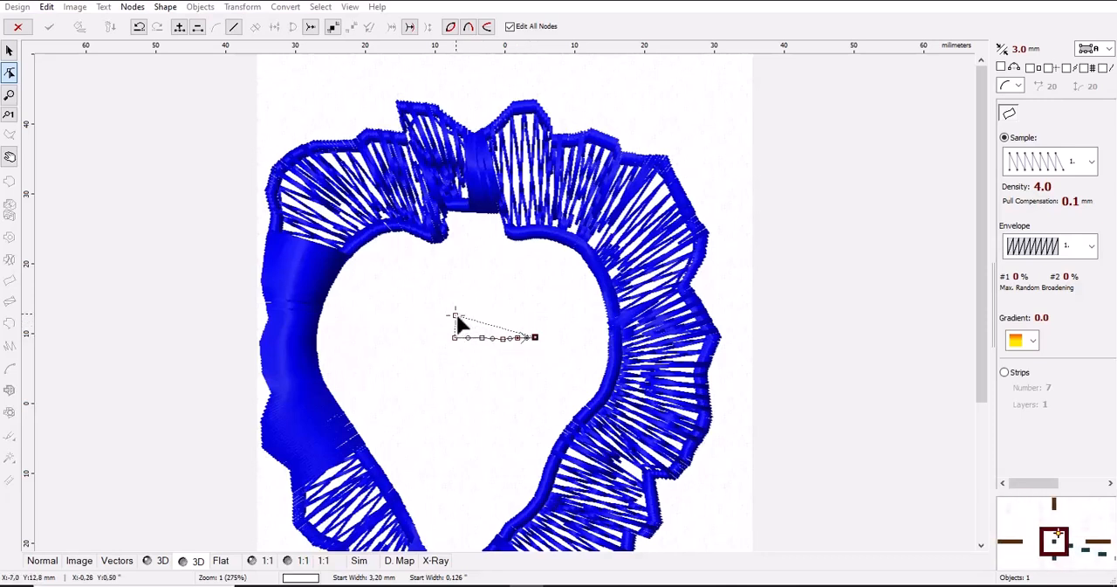
{"action": "left_click", "coordinate": [469, 314]}
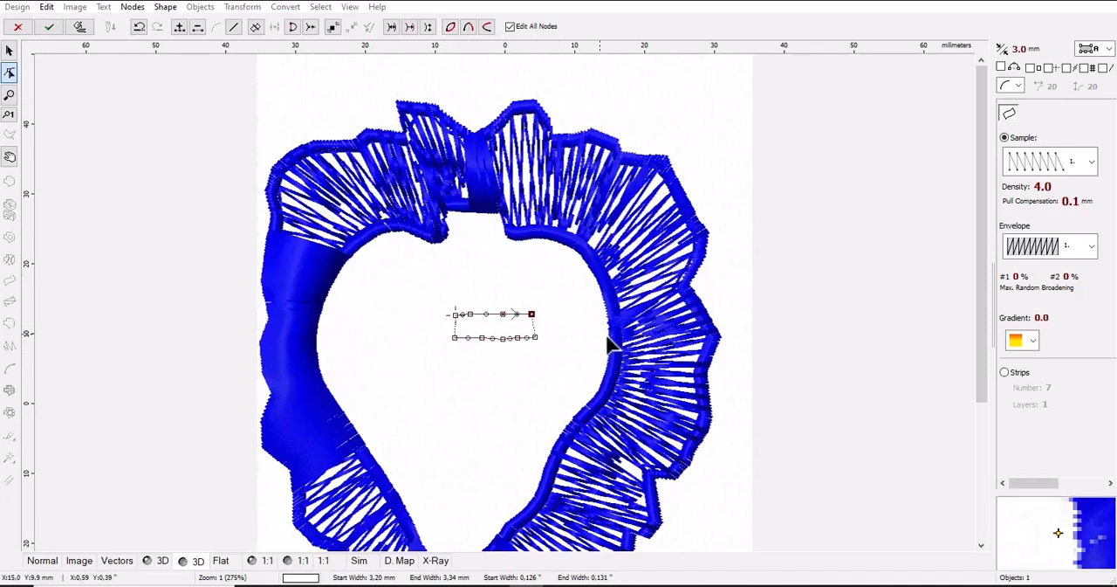
{"action": "left_click", "coordinate": [82, 26]}
Measure the small column's stitch width between its two long edges
{"action": "scroll", "coordinate": [492, 323], "scroll_direction": "up", "scroll_amount": 1}
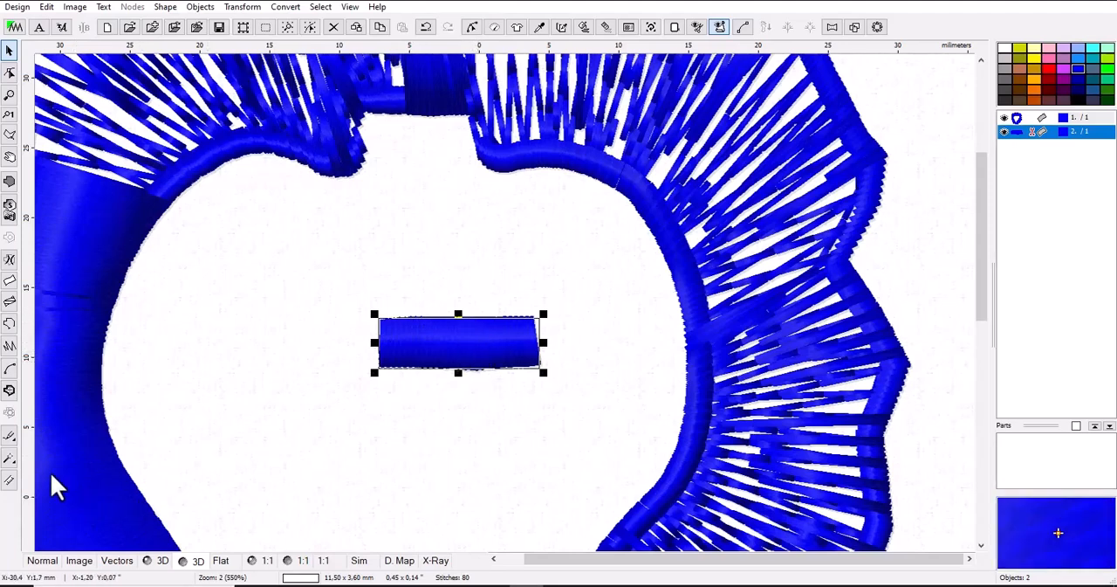
{"action": "left_click", "coordinate": [11, 480]}
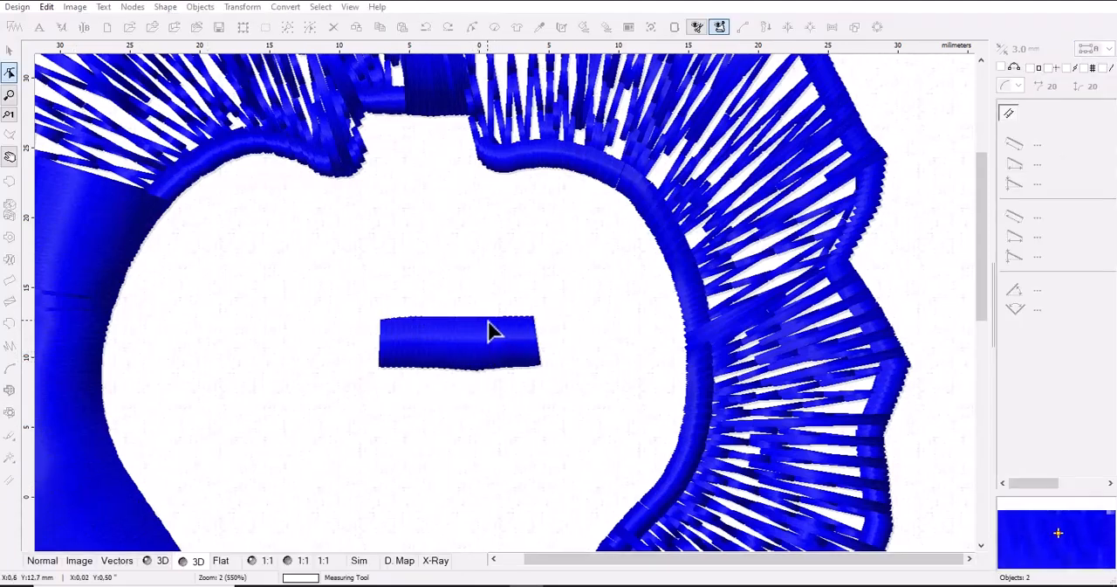
{"action": "left_click", "coordinate": [489, 316]}
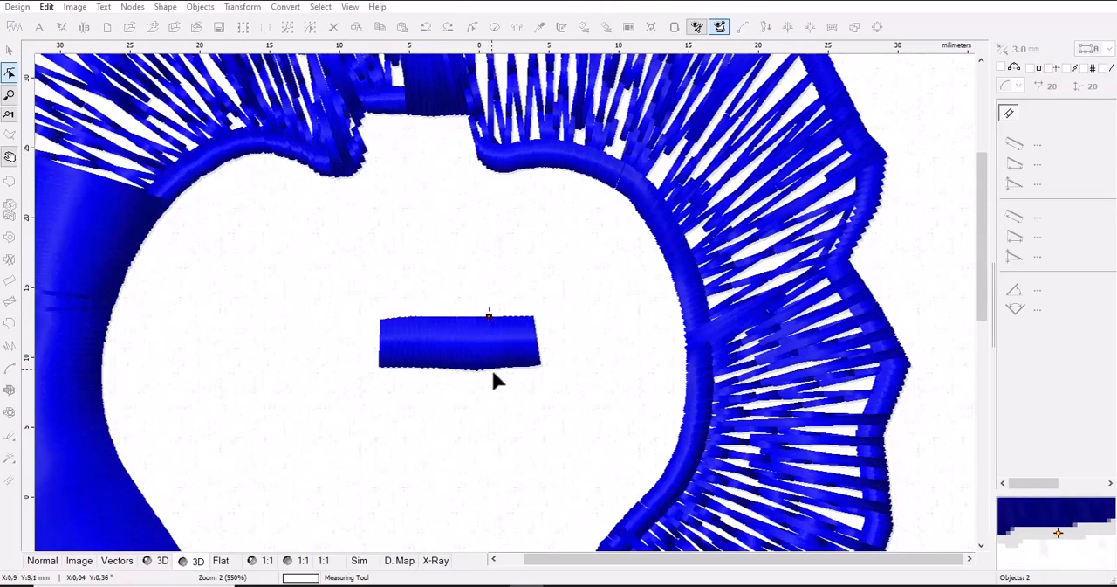
{"action": "left_click", "coordinate": [491, 370]}
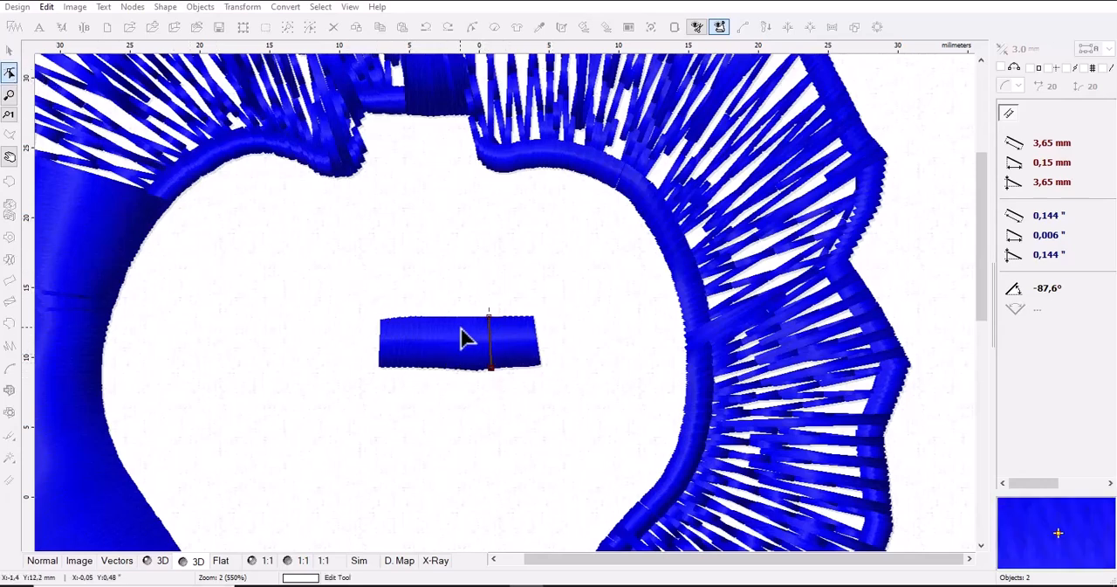
{"action": "key", "text": "Escape"}
Stretch the small test column upward to a height of about 14.15 mm and generate its stitches again
{"action": "left_click", "coordinate": [398, 342]}
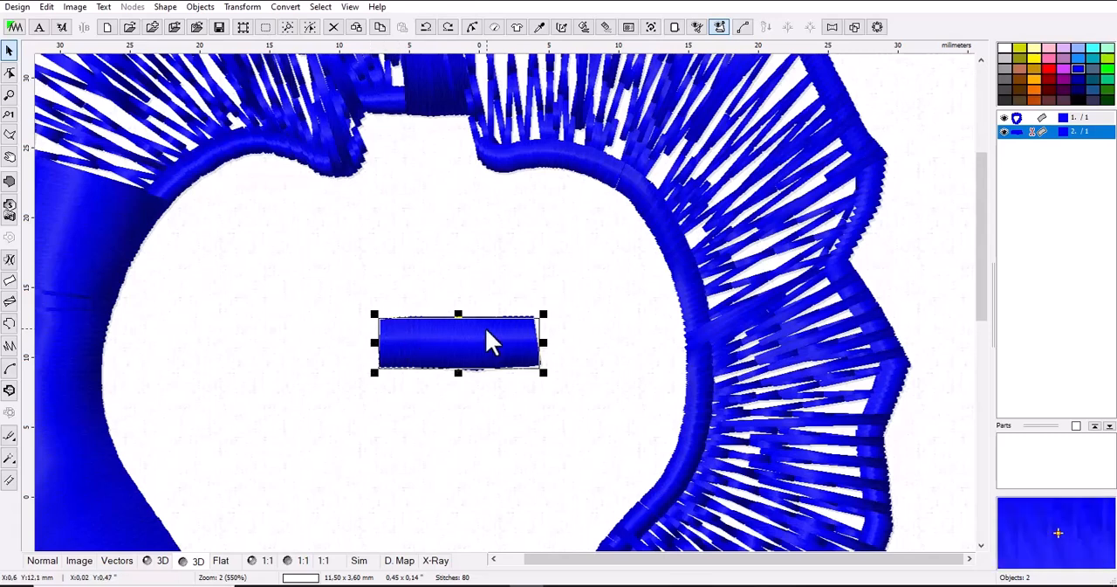
{"action": "left_click_drag", "start_coordinate": [458, 315], "coordinate": [452, 167]}
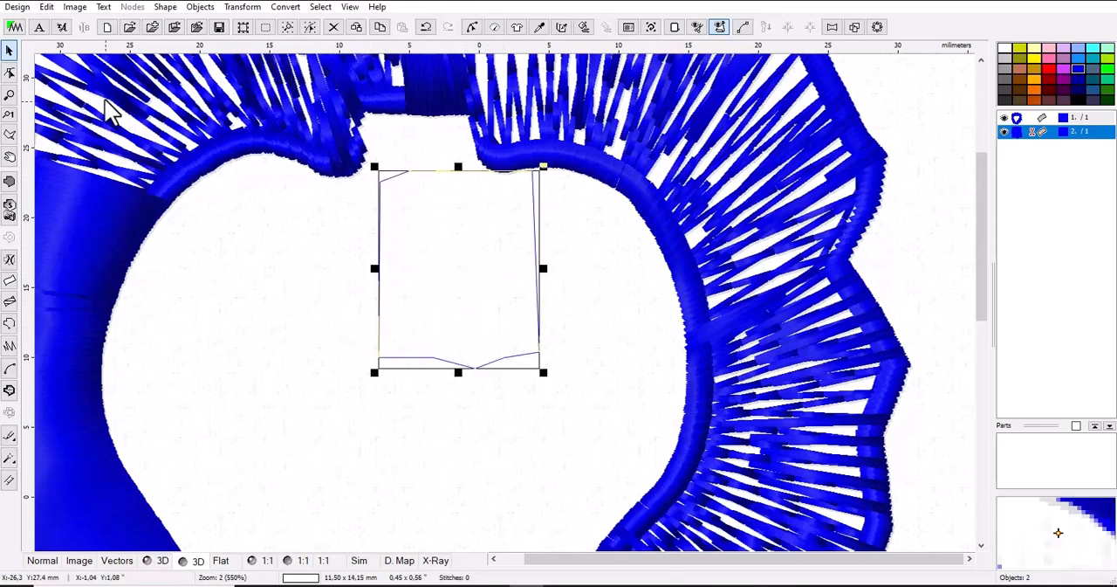
{"action": "left_click", "coordinate": [584, 27]}
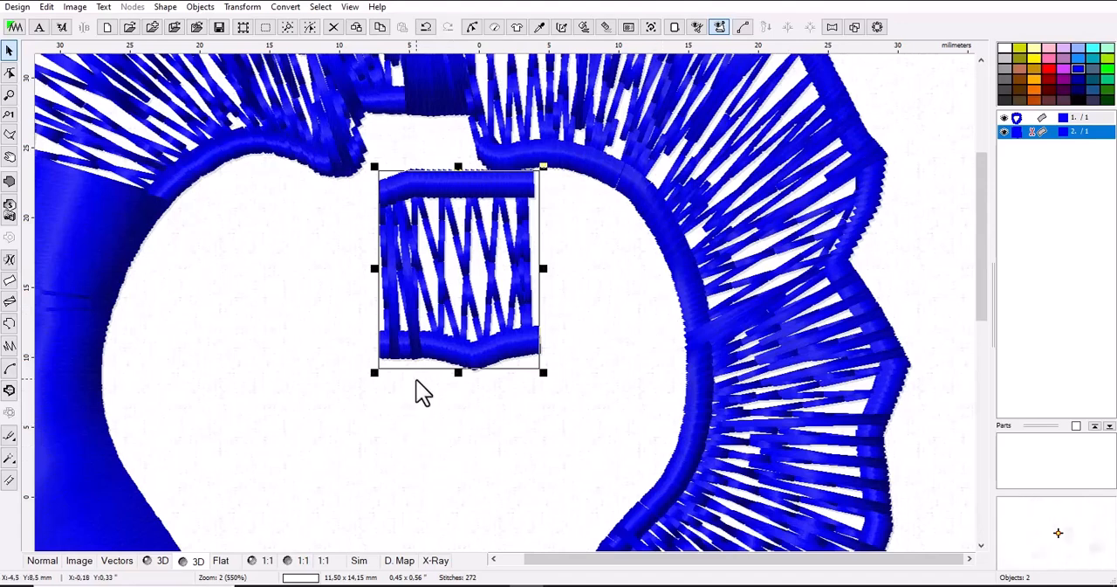
Delete the small test column from inside the heart opening
{"action": "key", "text": "Delete"}
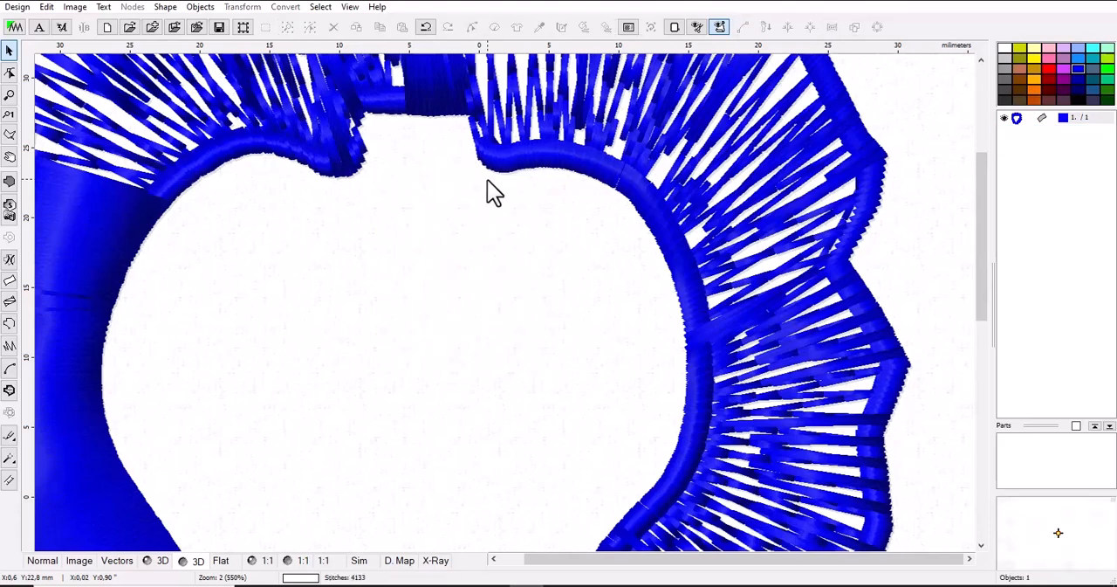
{"action": "scroll", "coordinate": [329, 376], "scroll_direction": "down", "scroll_amount": 1}
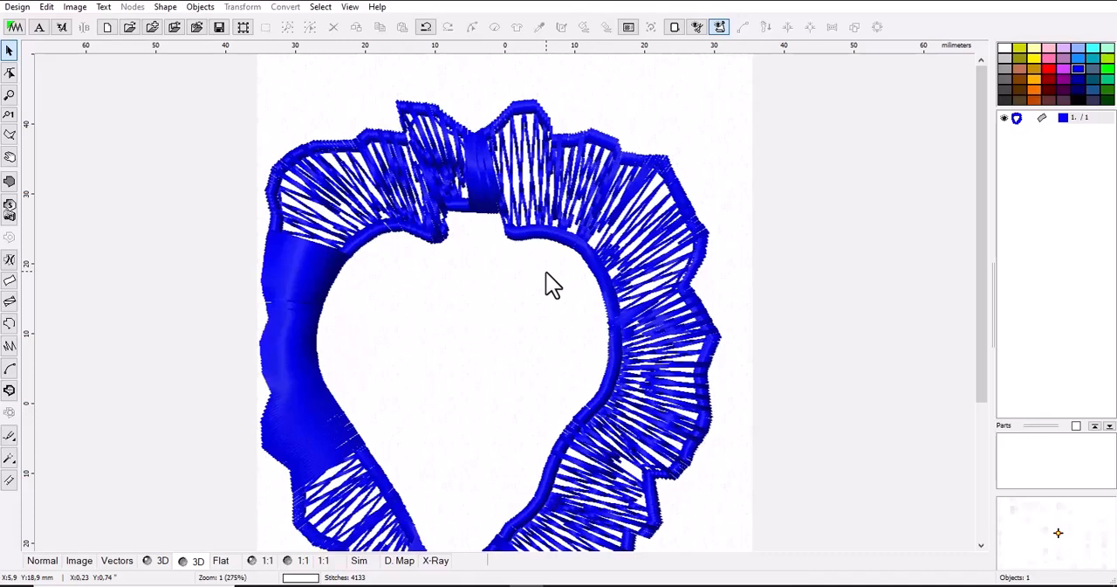
Change the furry border's column stitch sample to number 5 in its parameters and apply it
{"action": "left_click", "coordinate": [669, 239]}
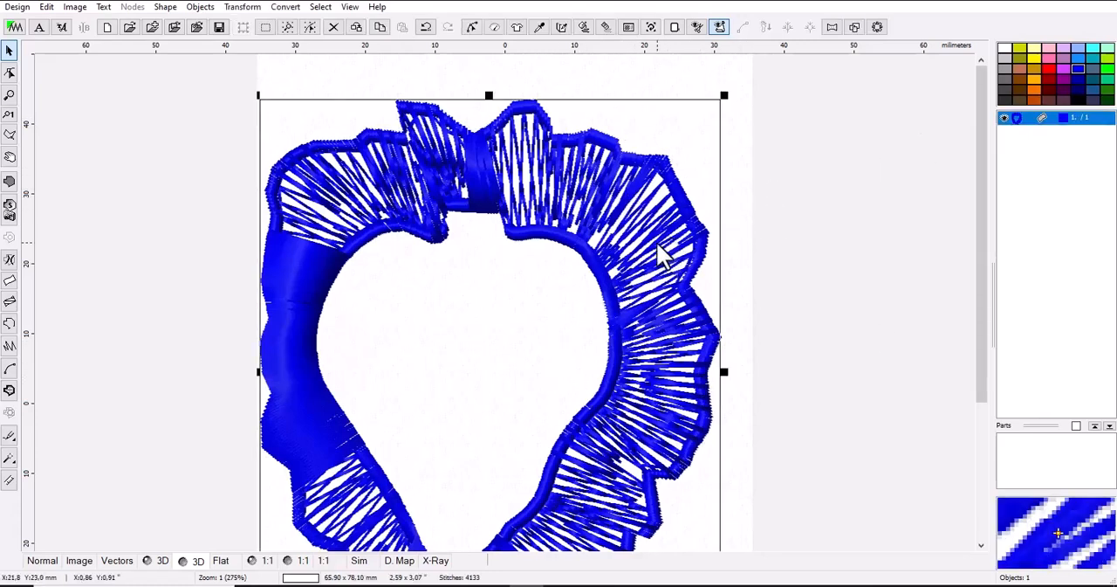
{"action": "right_click", "coordinate": [1030, 135]}
{"action": "left_click", "coordinate": [993, 162]}
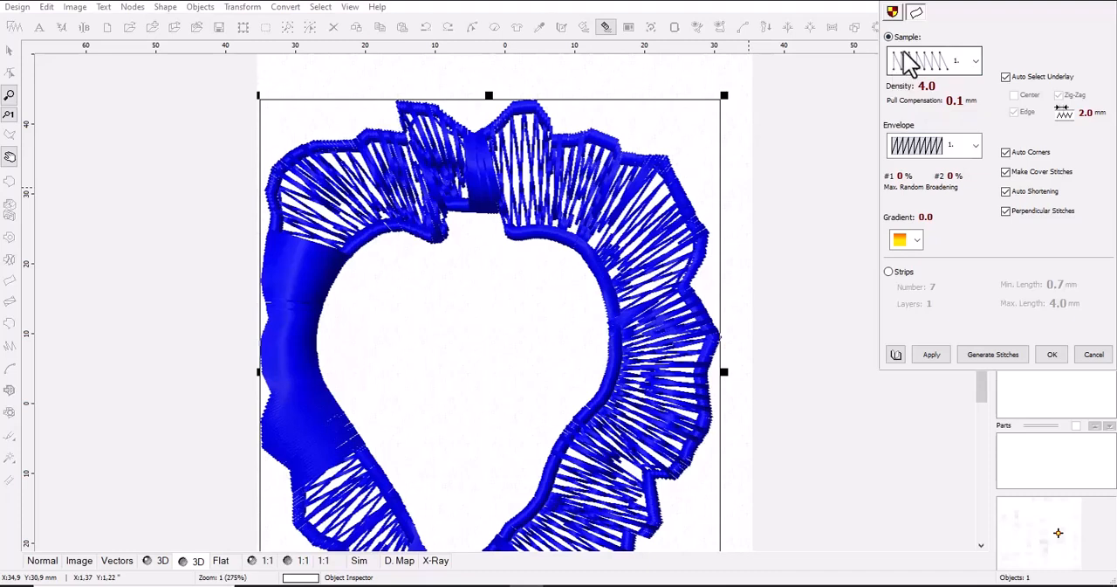
{"action": "left_click", "coordinate": [979, 63]}
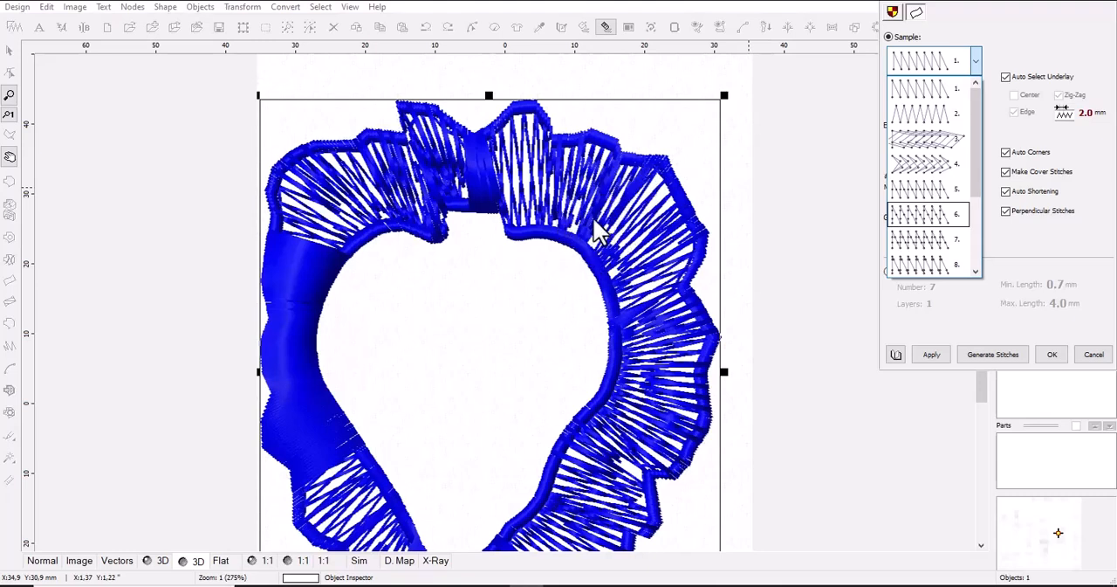
{"action": "left_click", "coordinate": [917, 192]}
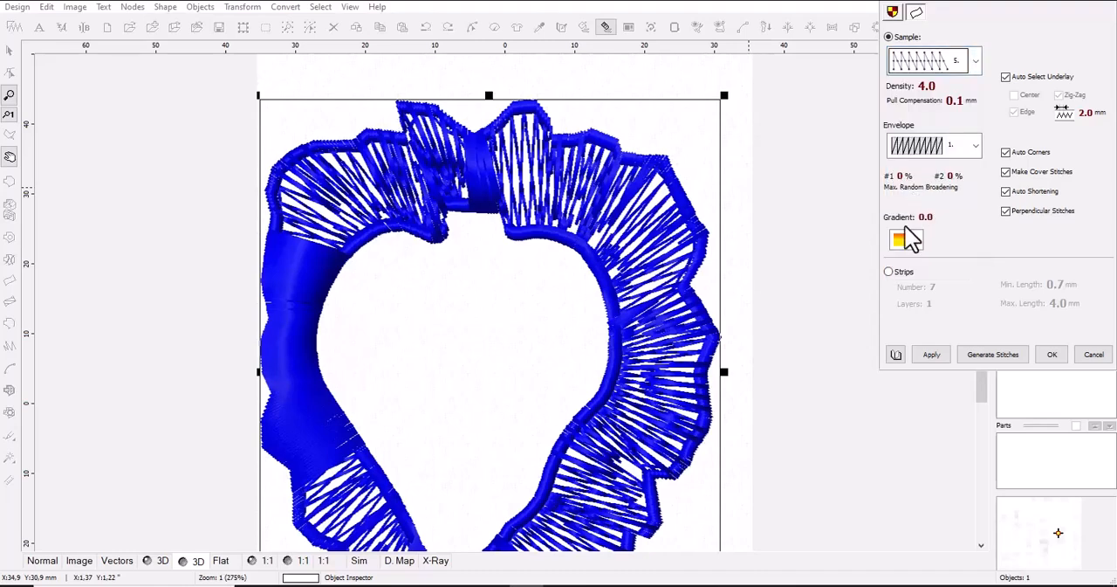
{"action": "left_click", "coordinate": [926, 361]}
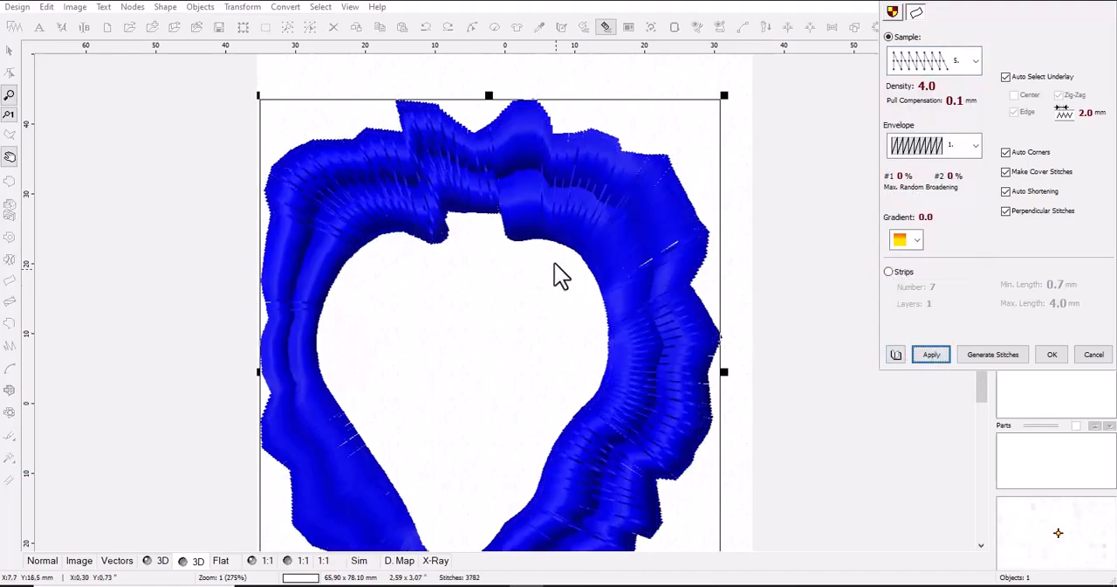